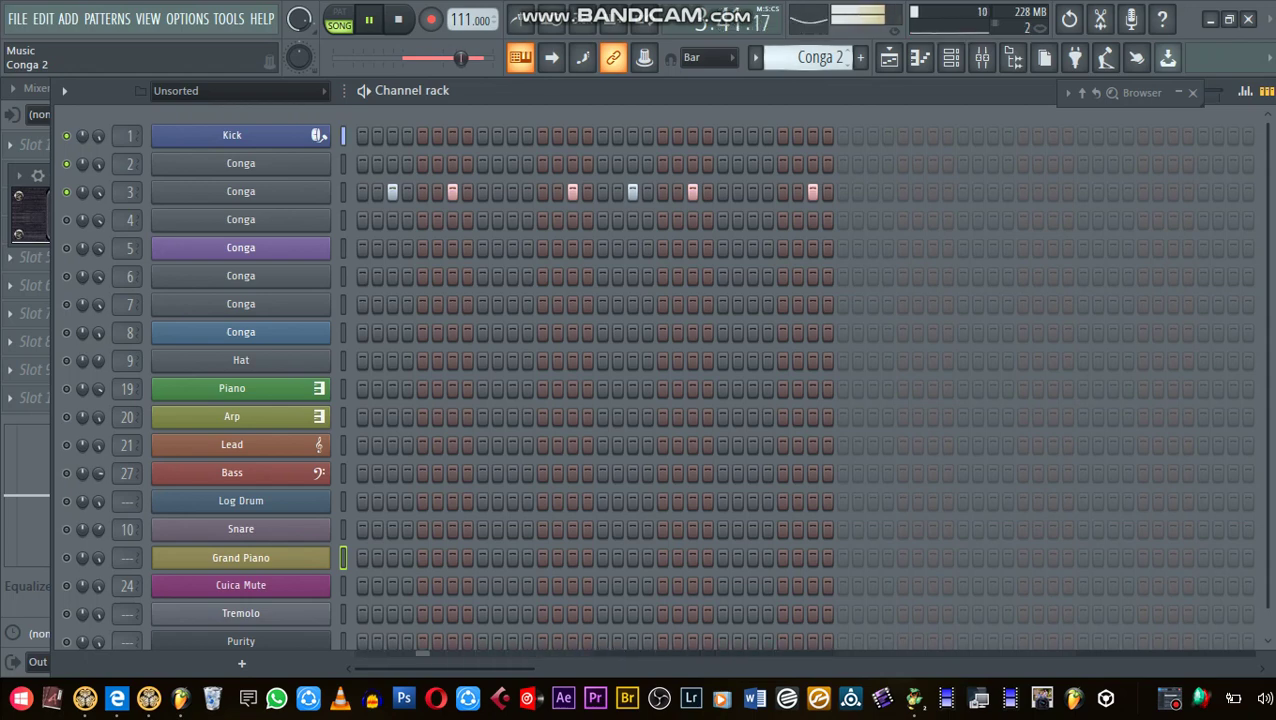
Step through the patterns from Conga 3 to Hat 1, unmuting each pattern's channel on mixer tracks 4 to 9
scroll(808, 57, "up", 1)
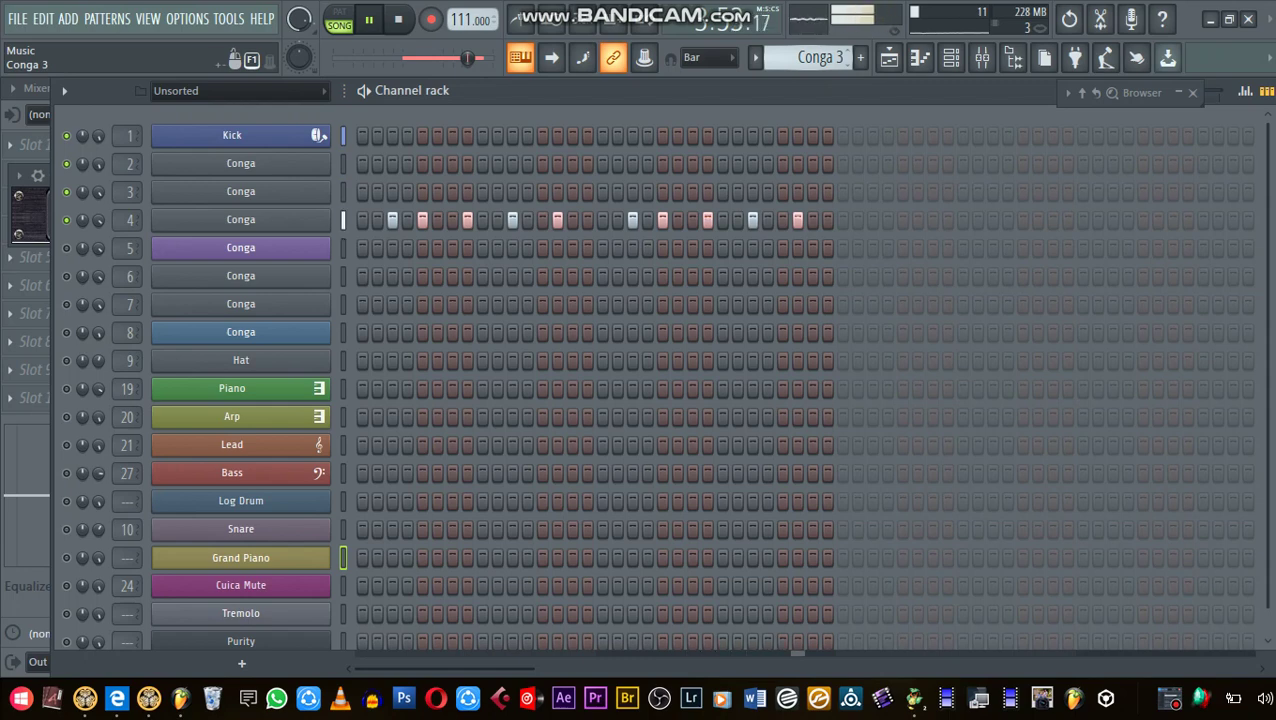
scroll(810, 58, "down", 1)
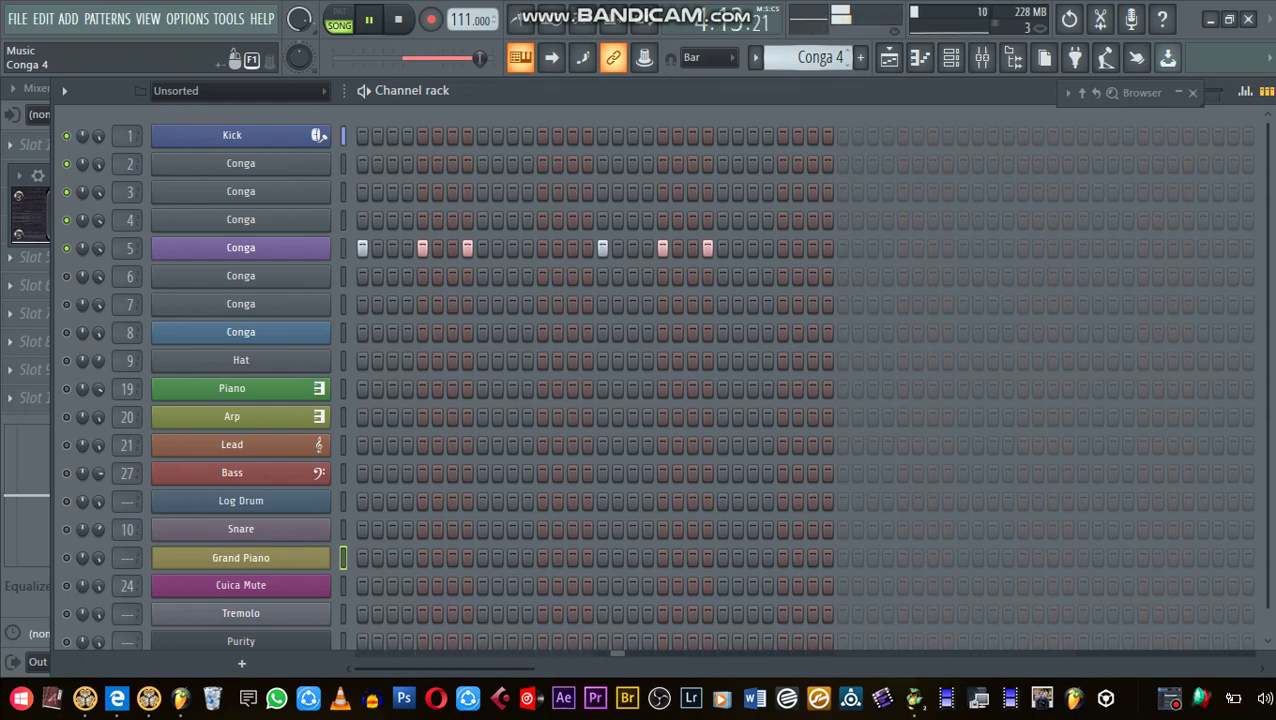
scroll(806, 58, "down", 1)
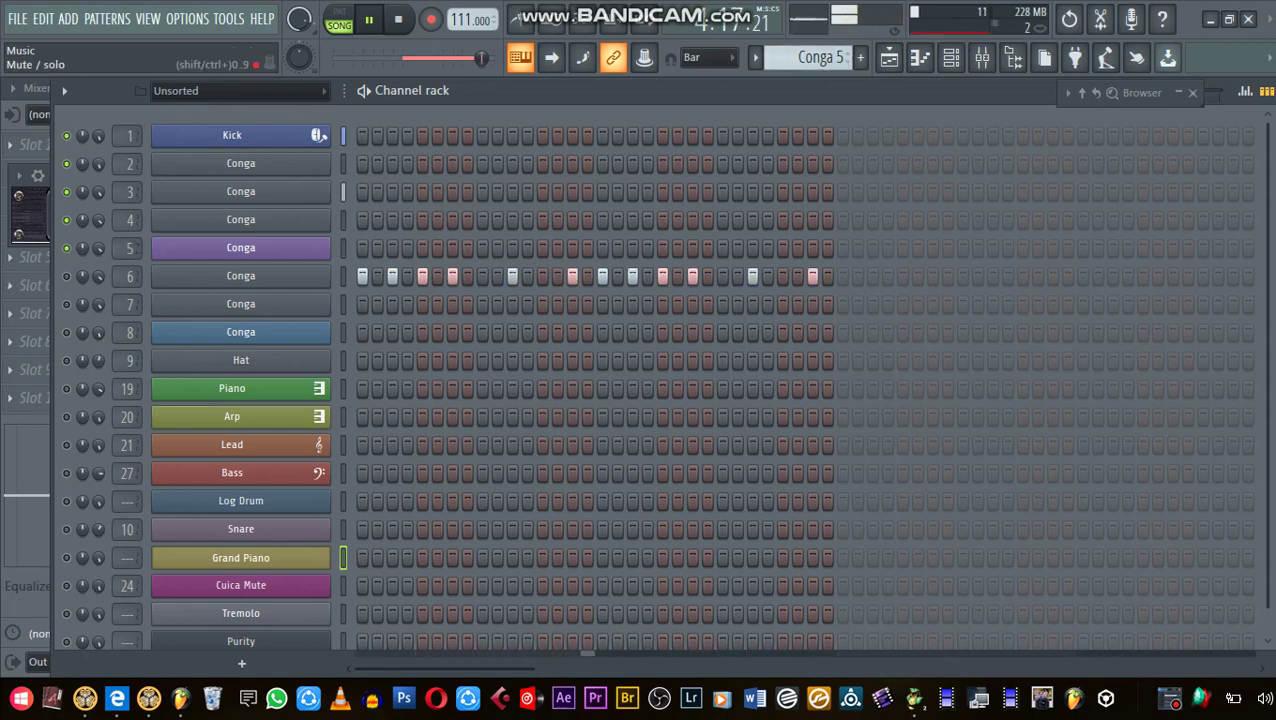
left_click(66, 276)
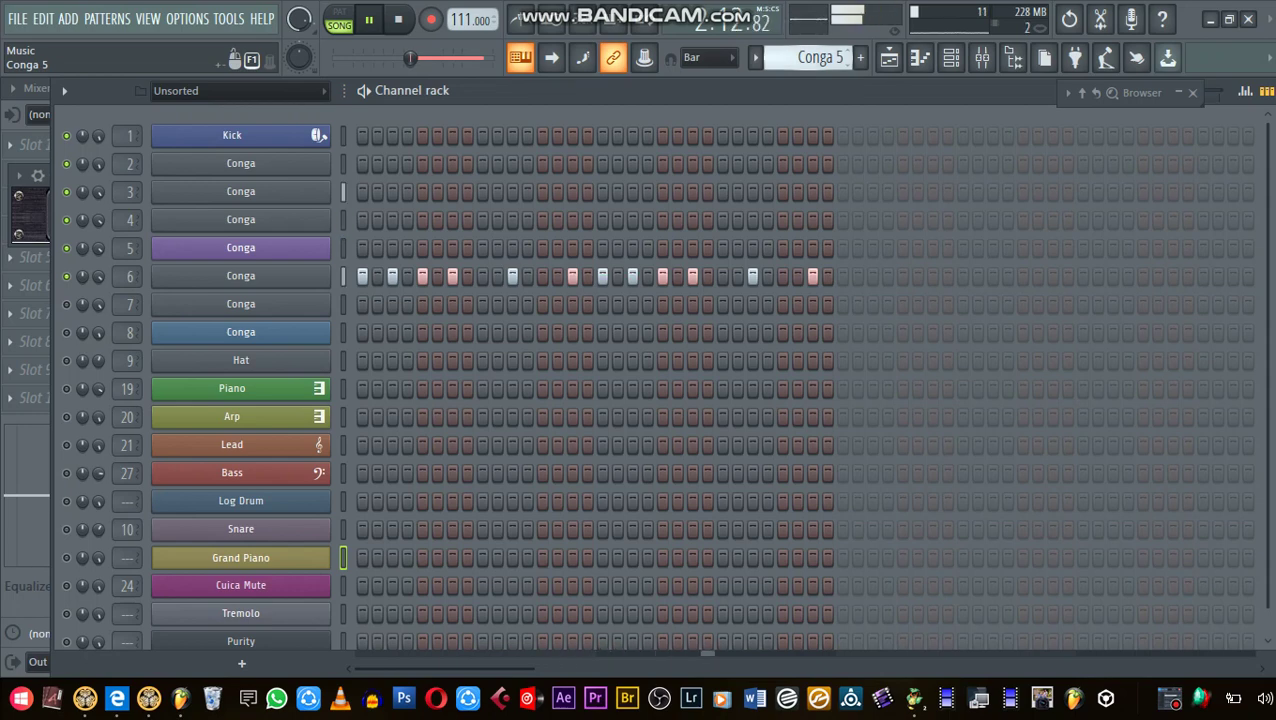
scroll(808, 58, "down", 1)
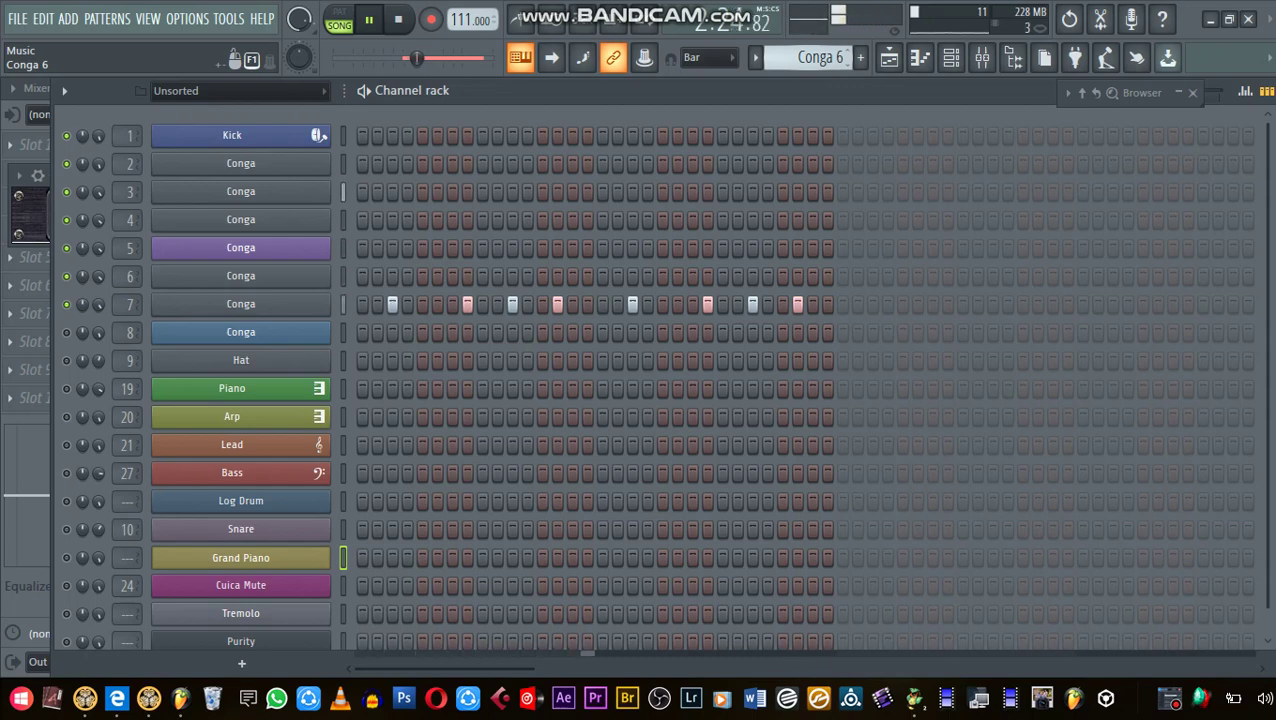
scroll(808, 57, "down", 1)
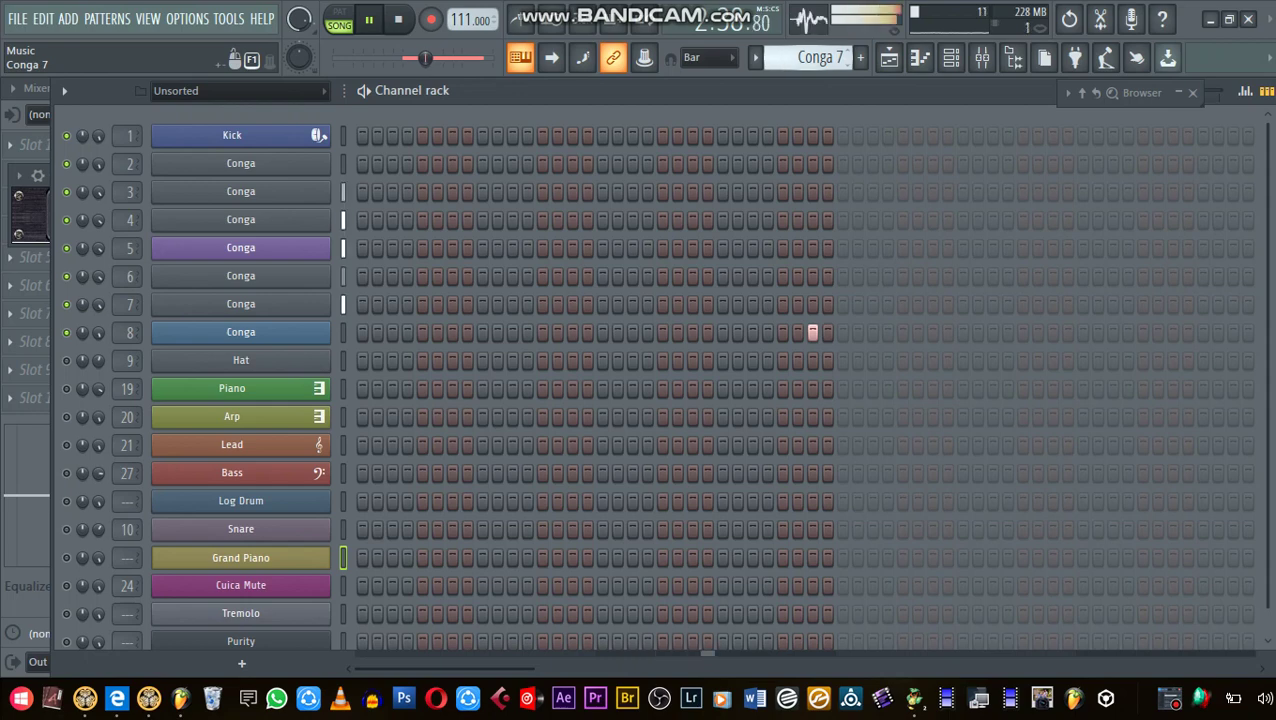
scroll(820, 57, "down", 1)
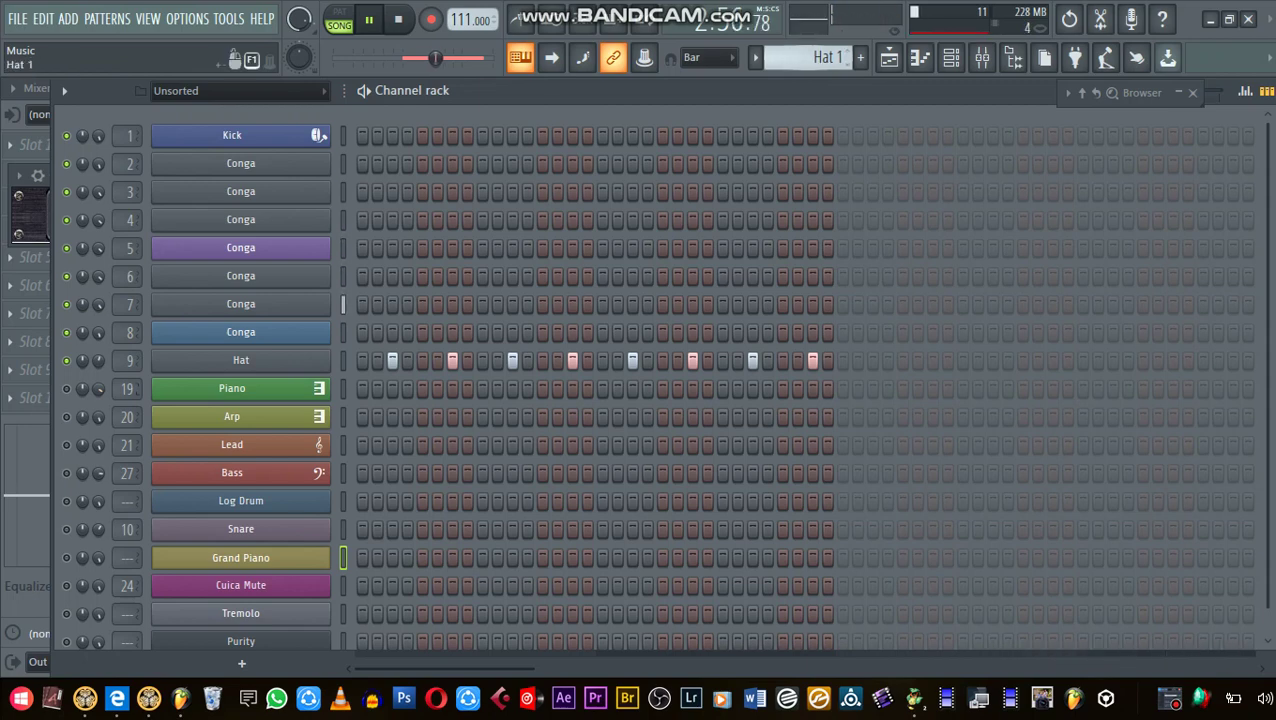
Switch to the Piano pattern, then unmute and select the Piano channel in the channel rack
left_click_drag(808, 58, 808, 72)
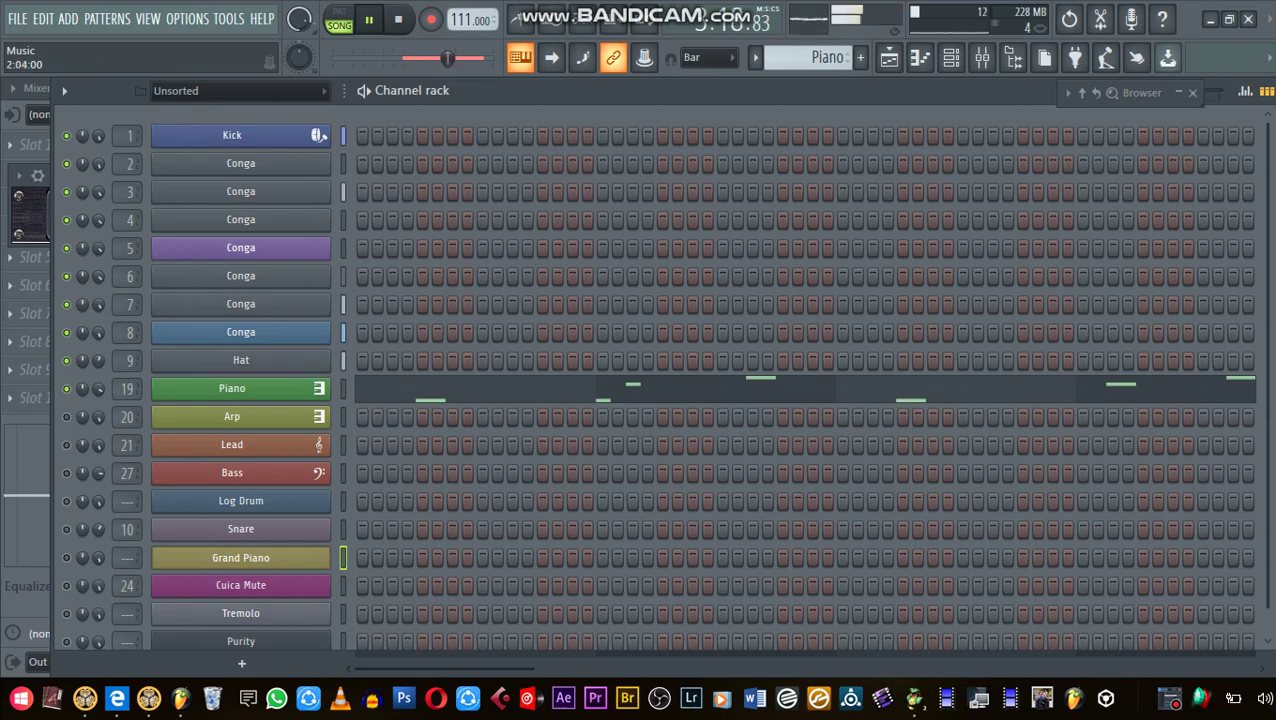
left_click_drag(700, 91, 661, 91)
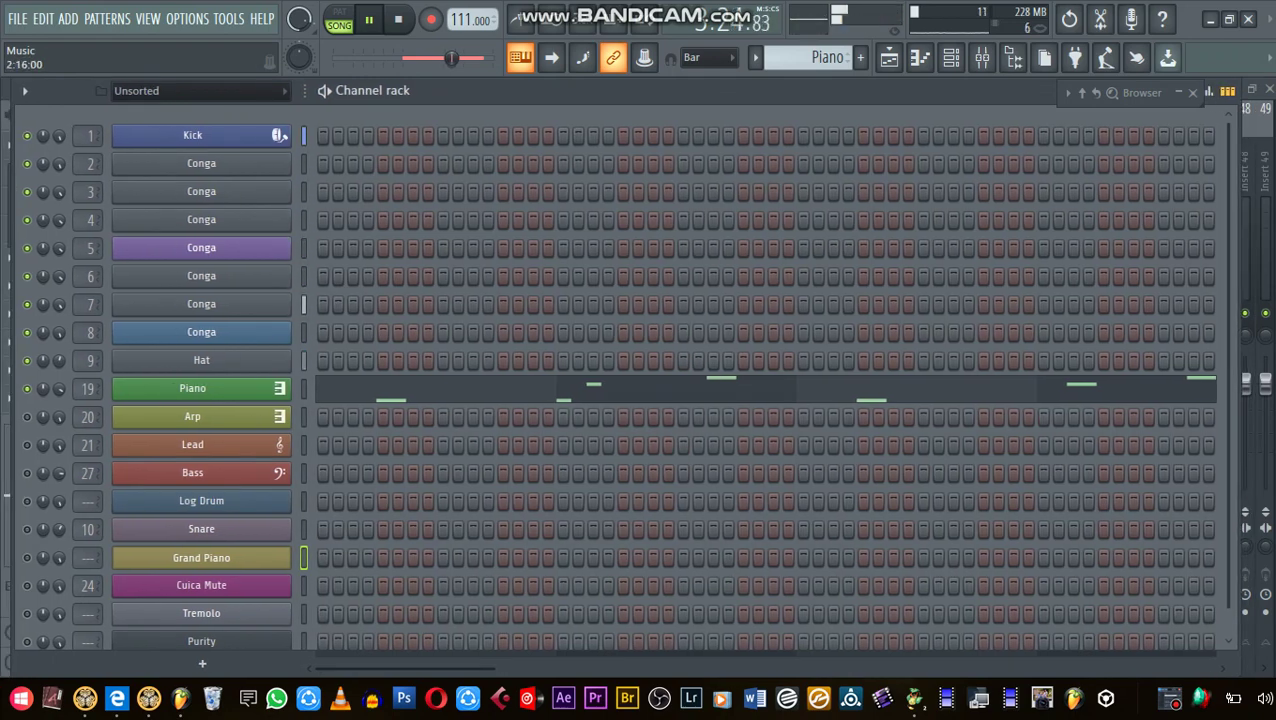
scroll(618, 380, "down", 1)
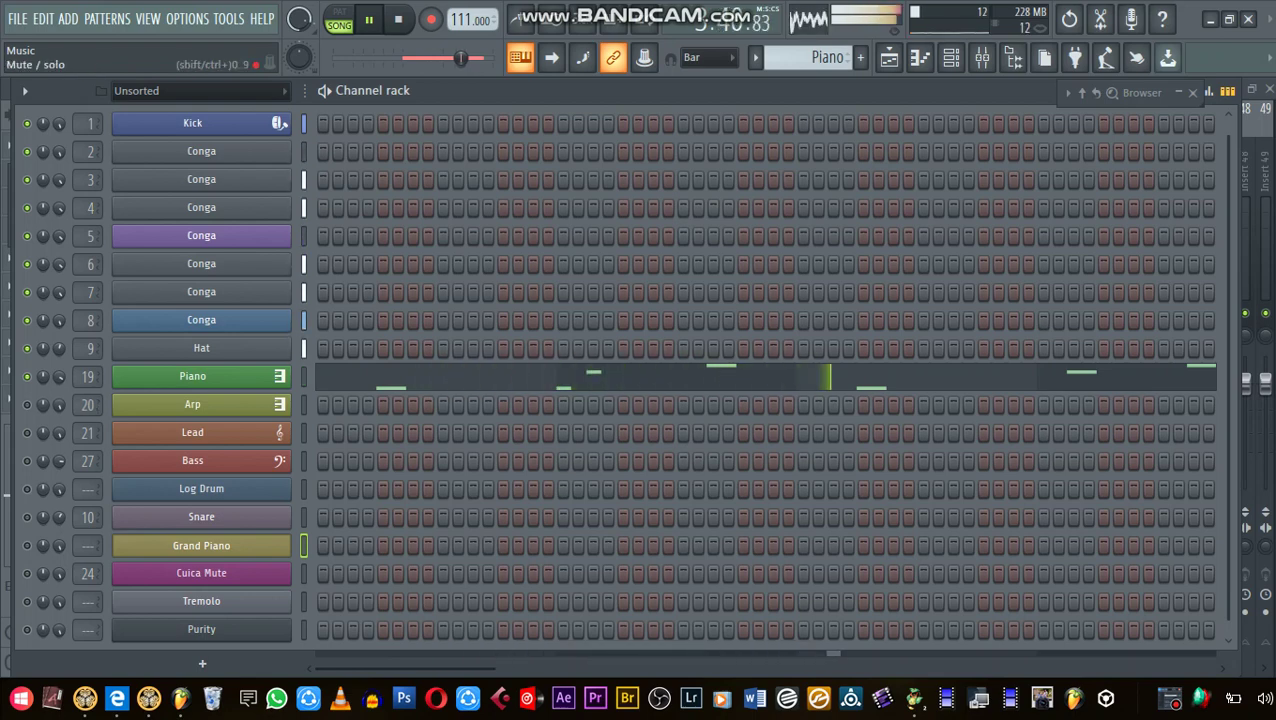
right_click(201, 376)
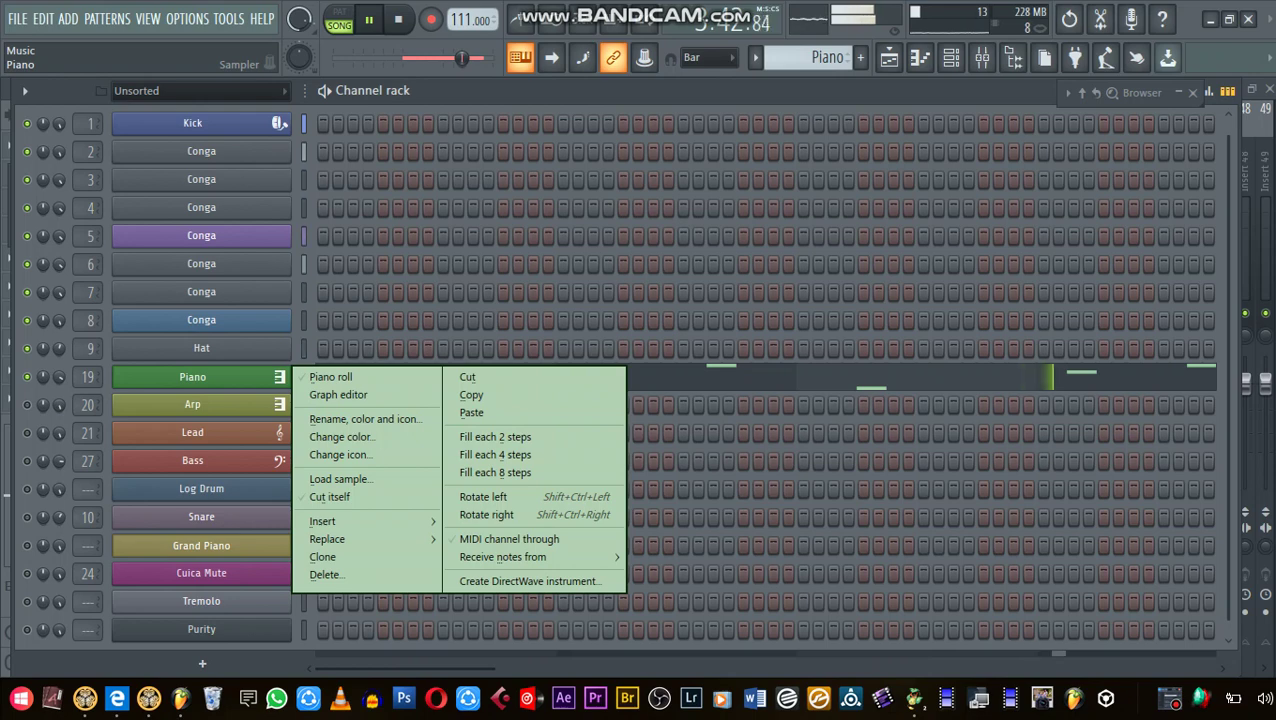
left_click(201, 376)
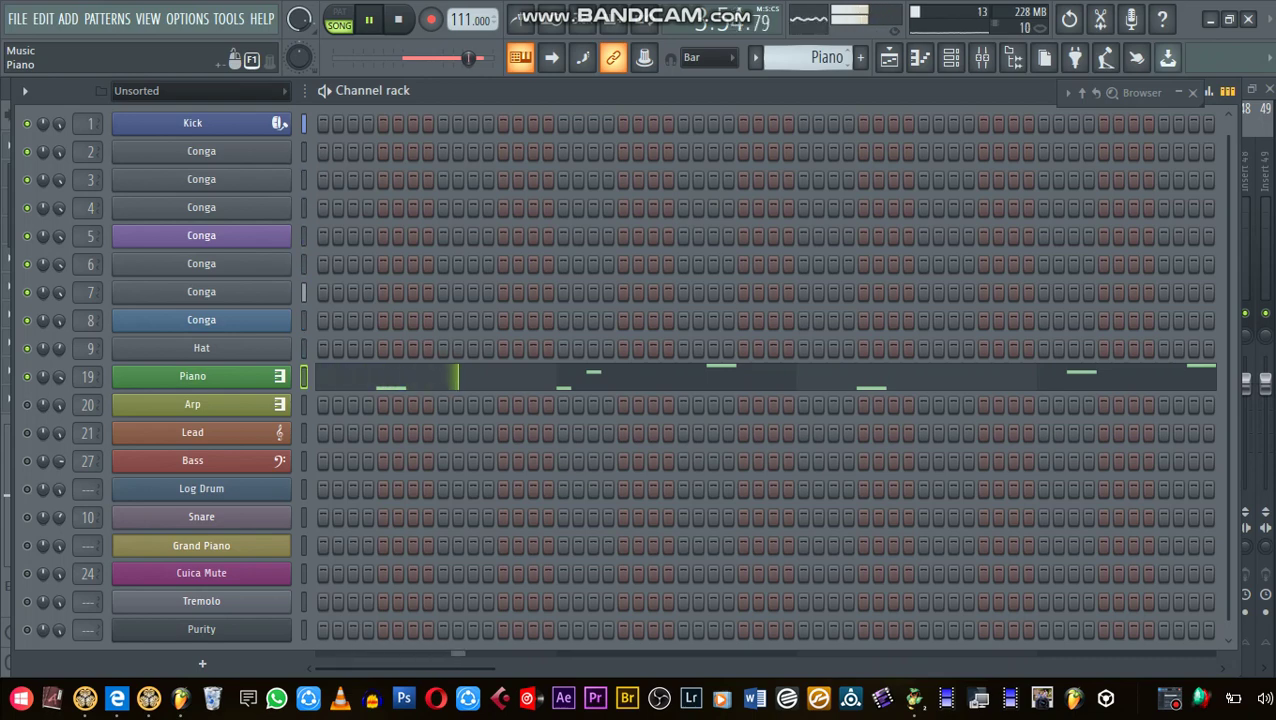
Switch to the Arp pattern and inspect its notes in the enlarged piano roll and its GMS synthesizer settings
scroll(810, 58, "down", 1)
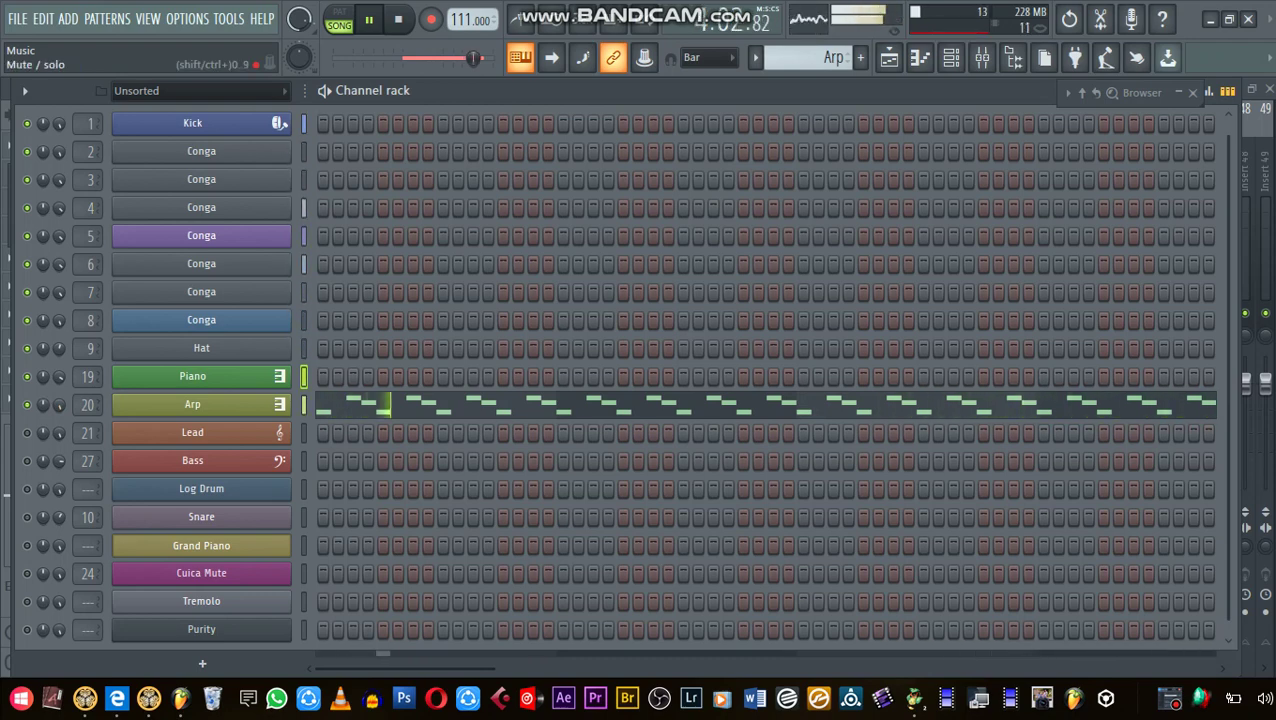
right_click(292, 398)
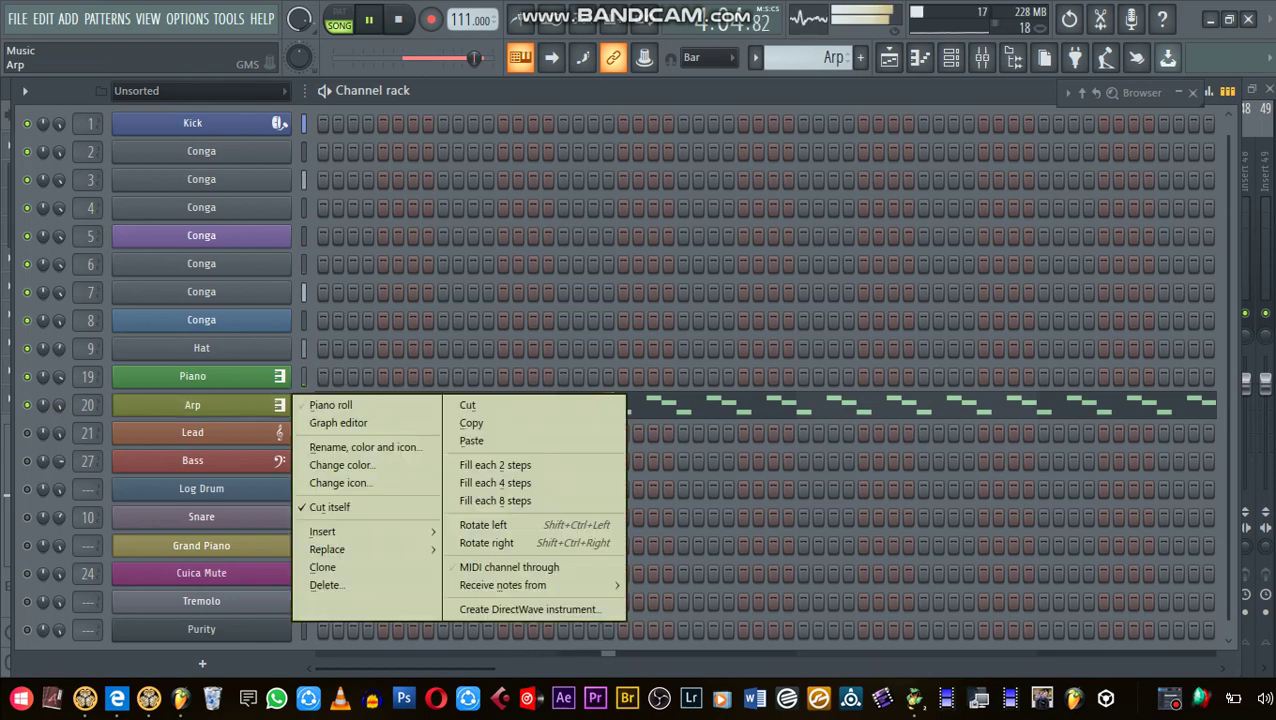
left_click(340, 404)
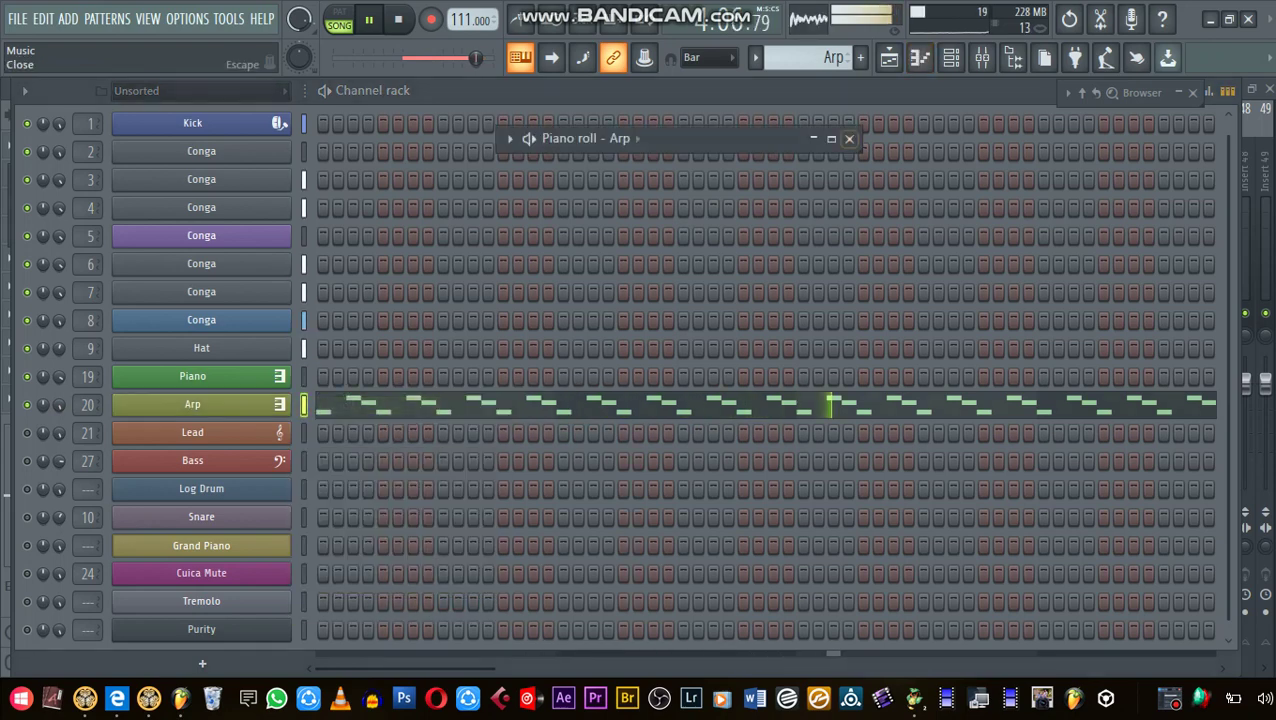
left_click(831, 138)
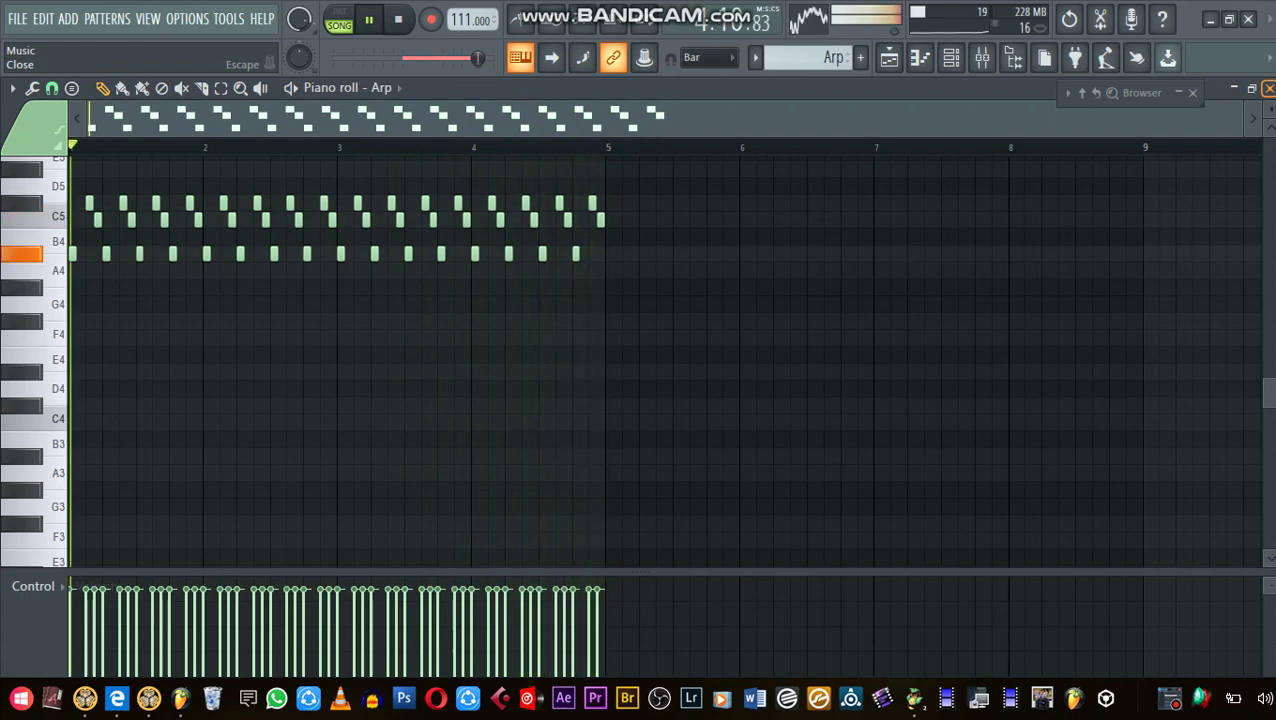
left_click(1269, 89)
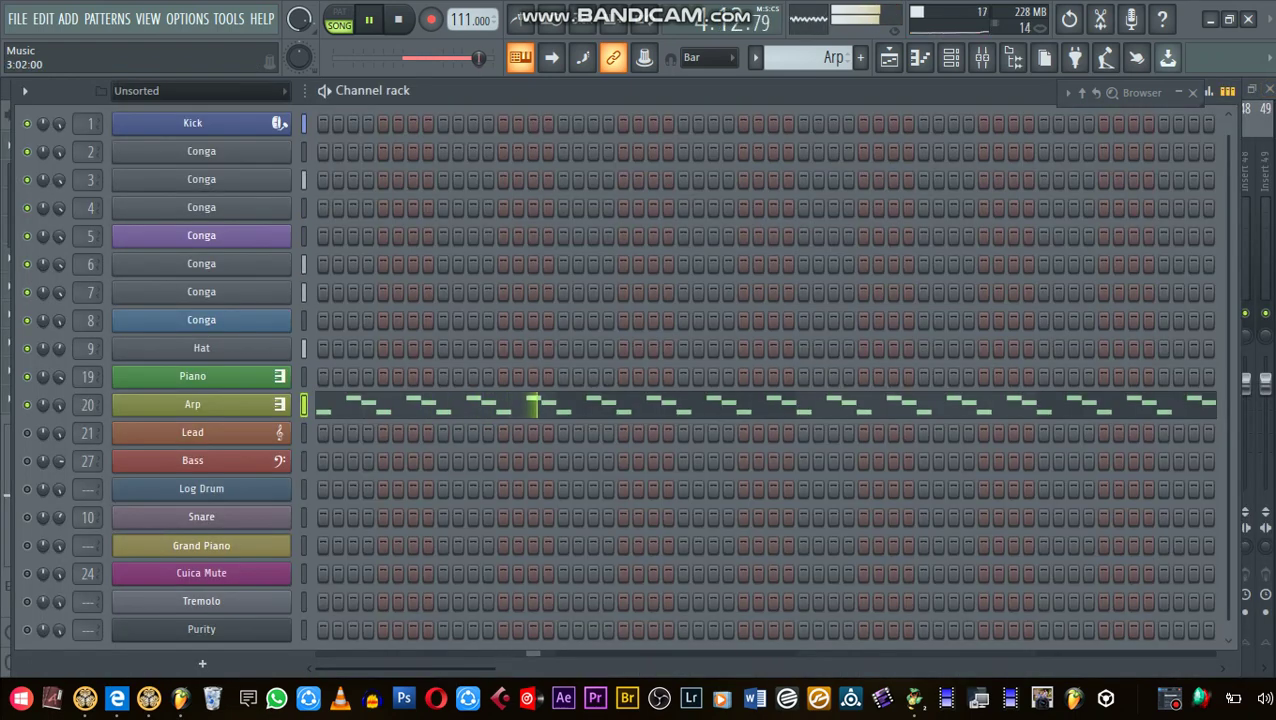
left_click(192, 404)
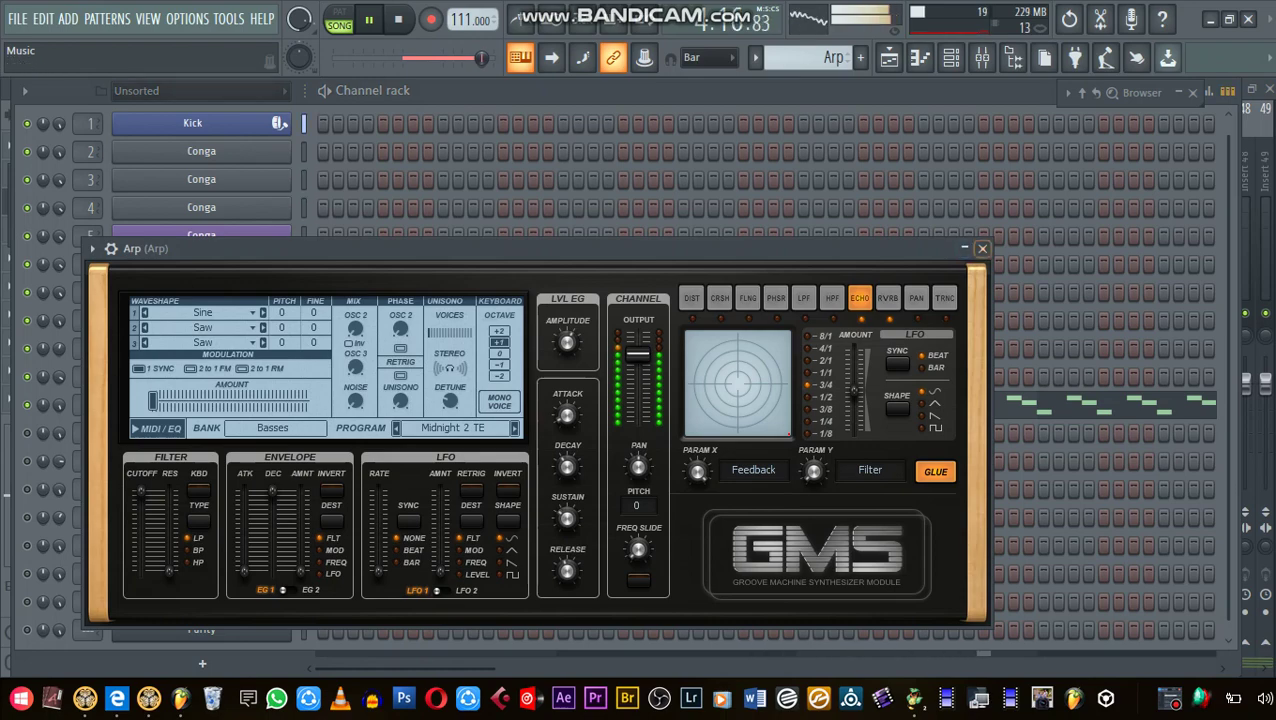
left_click(964, 248)
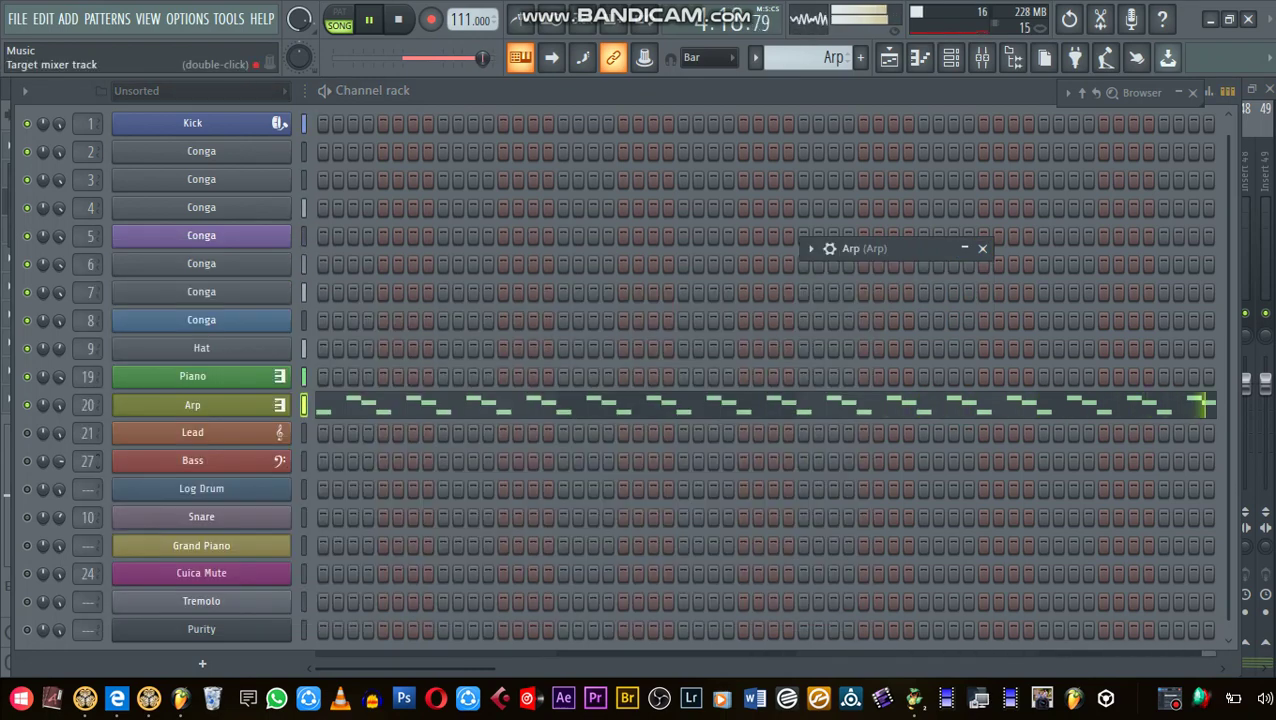
Unmute the Lead channel, switch to the Lead pattern and view the channel's Morphine synthesizer settings
left_click(27, 433)
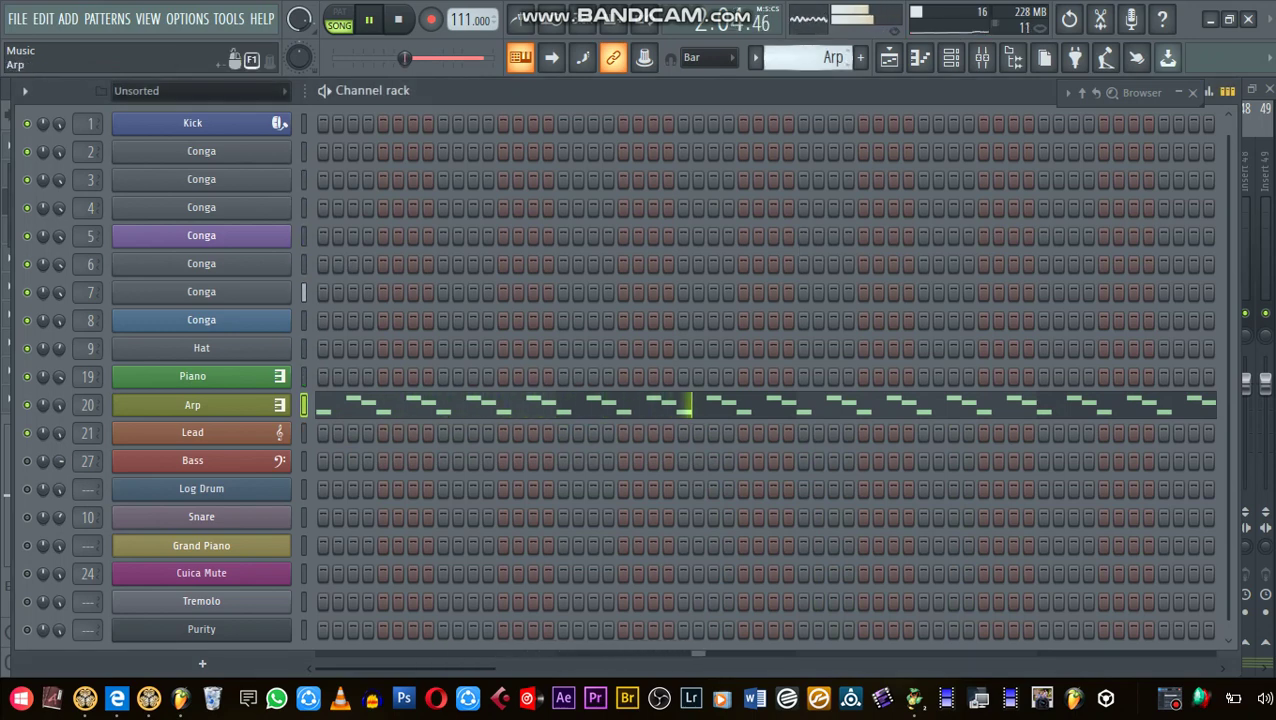
scroll(808, 58, "down", 1)
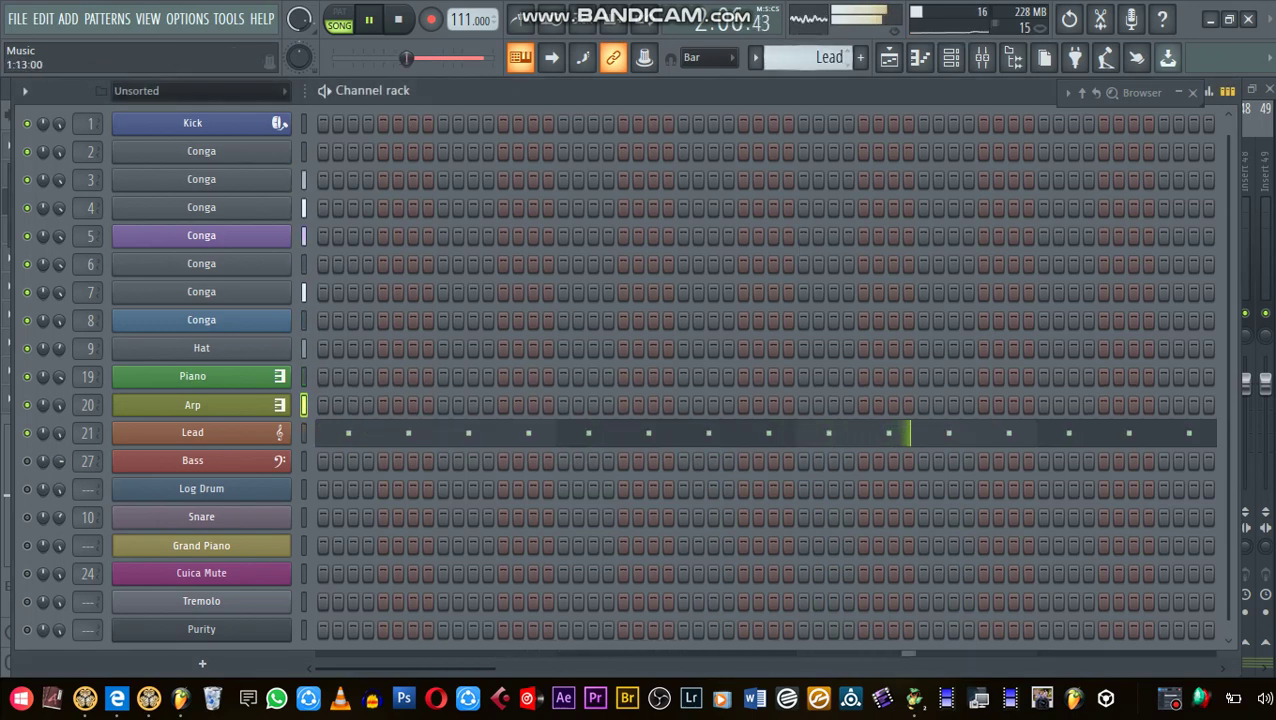
left_click(197, 433)
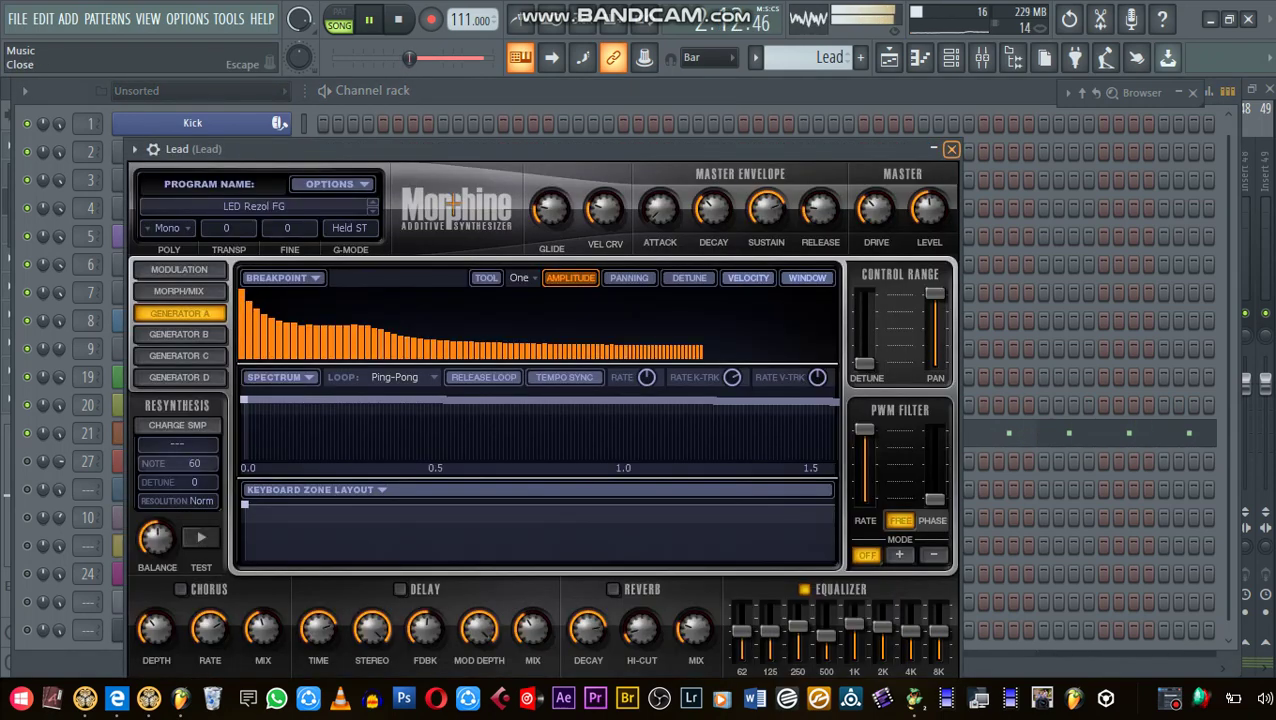
left_click(951, 149)
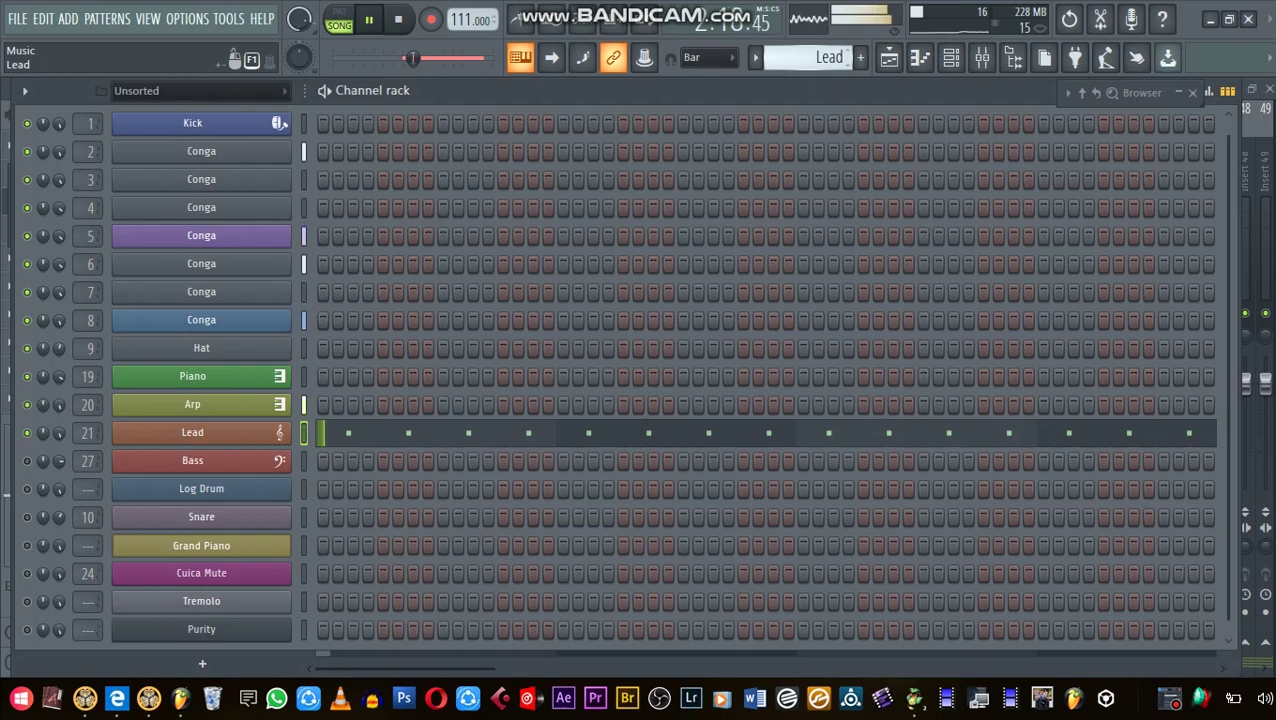
Switch to the Bass pattern, unmute its channel and view the Fruity DX10 settings of the Bass
scroll(818, 58, "down", 1)
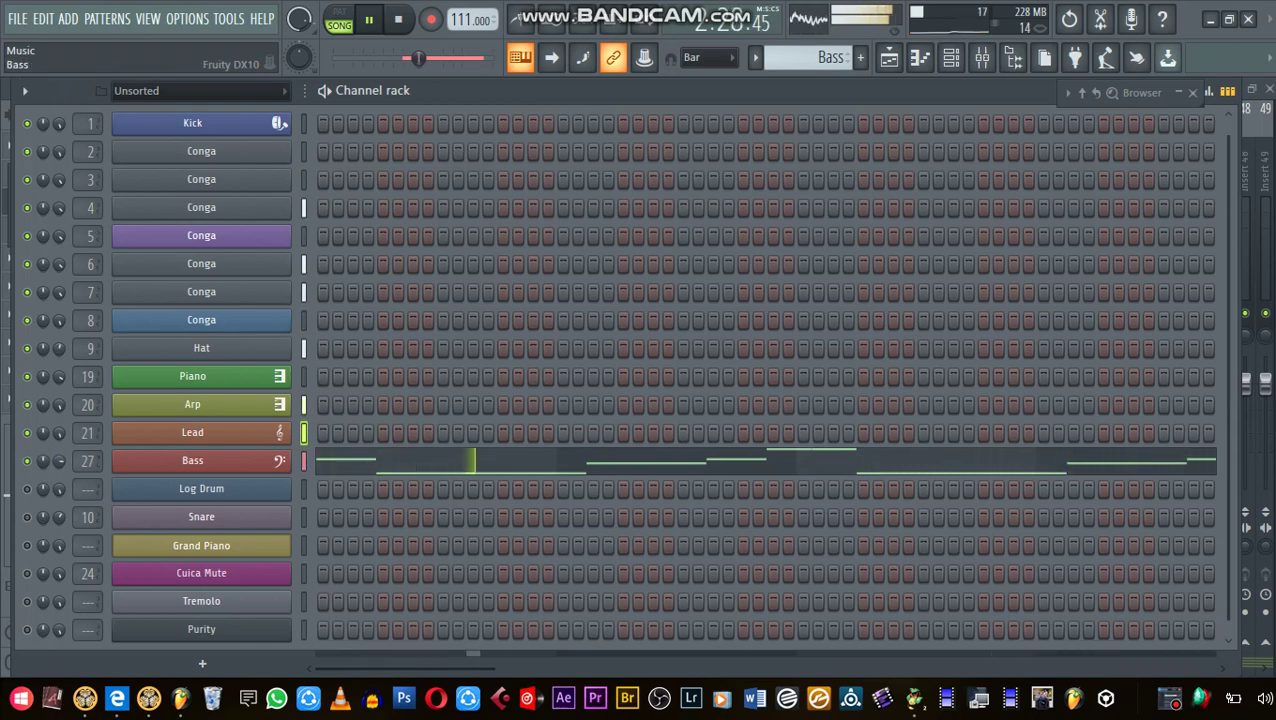
left_click(193, 461)
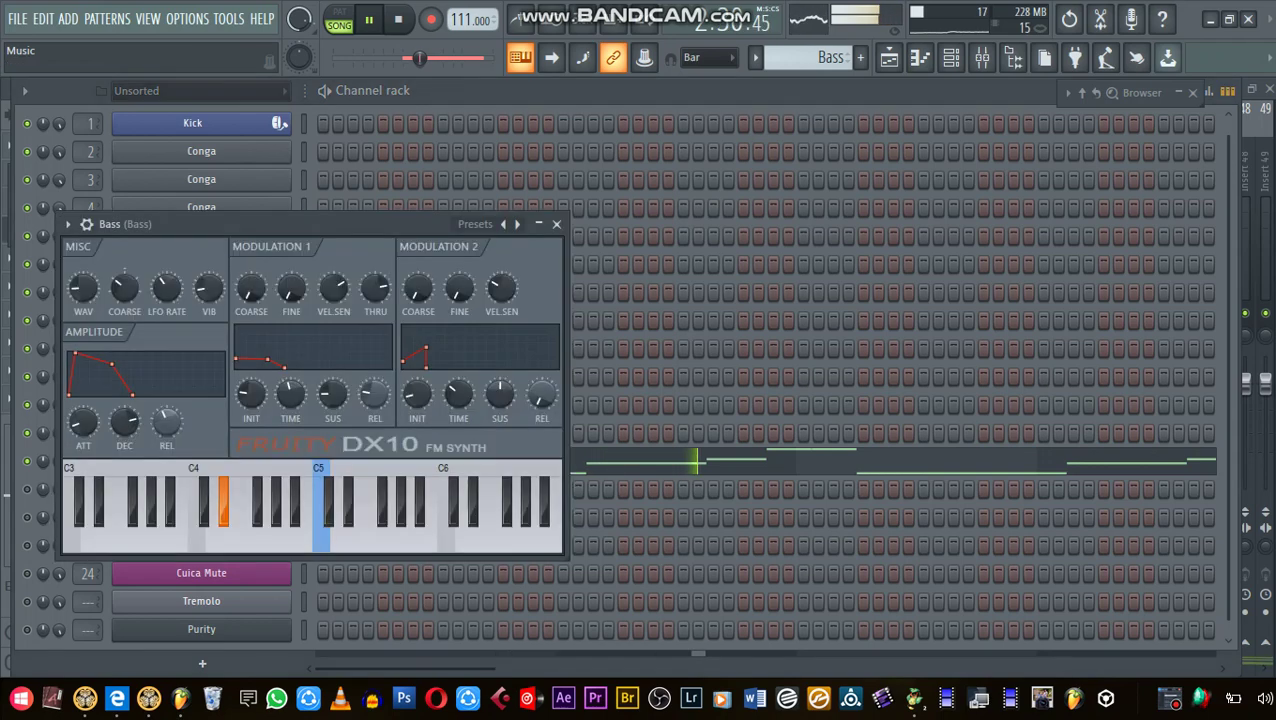
left_click(538, 224)
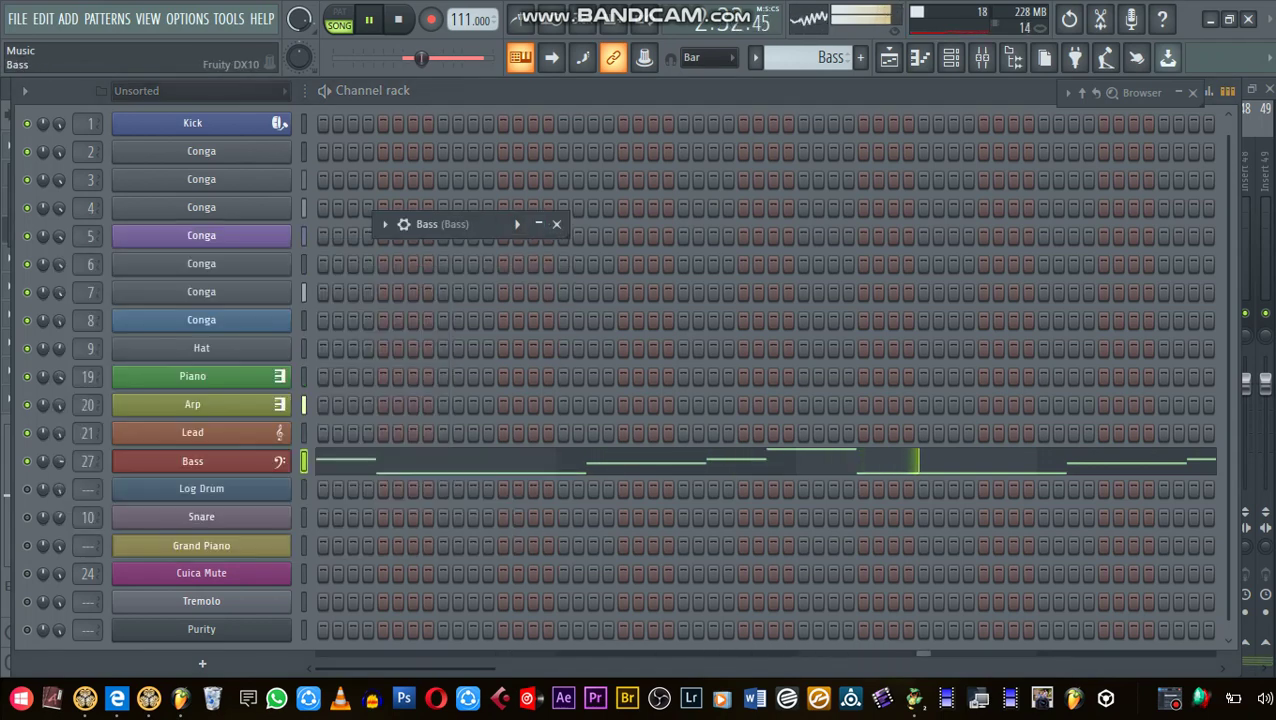
Examine the full Bass note sequence in an enlarged piano roll, then minimize the piano roll
right_click(290, 461)
left_click(370, 444)
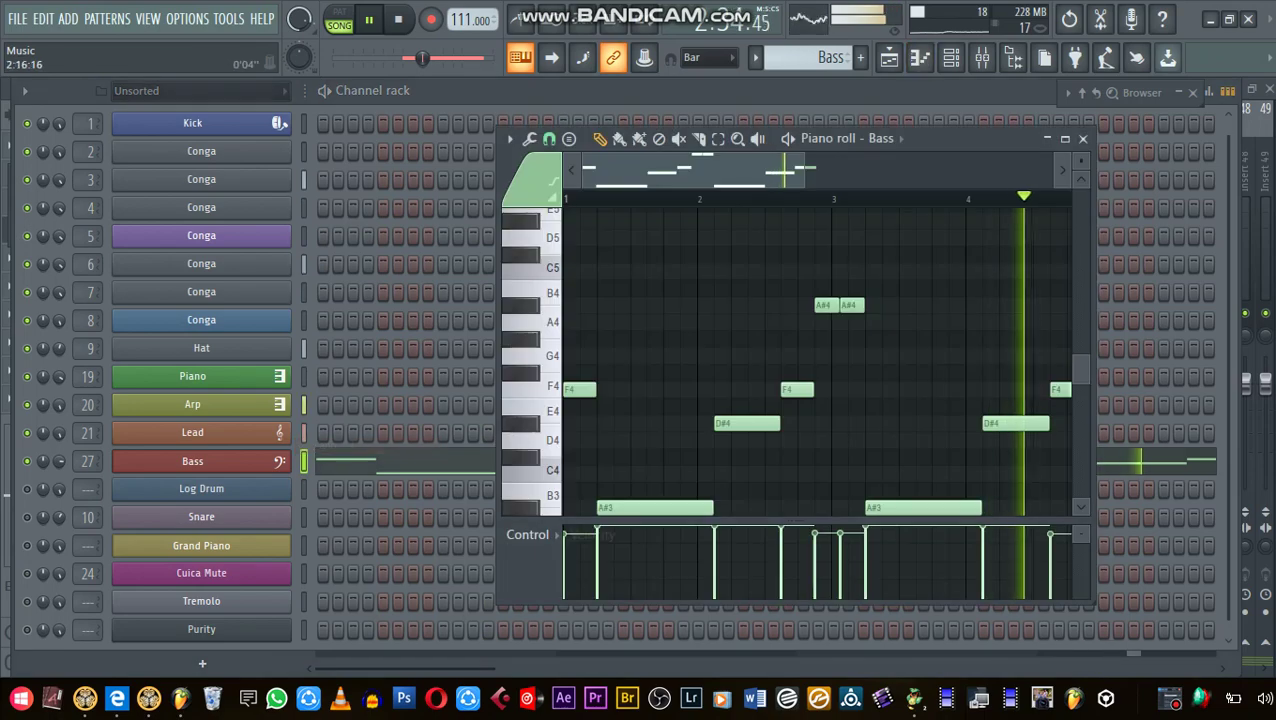
double_click(928, 139)
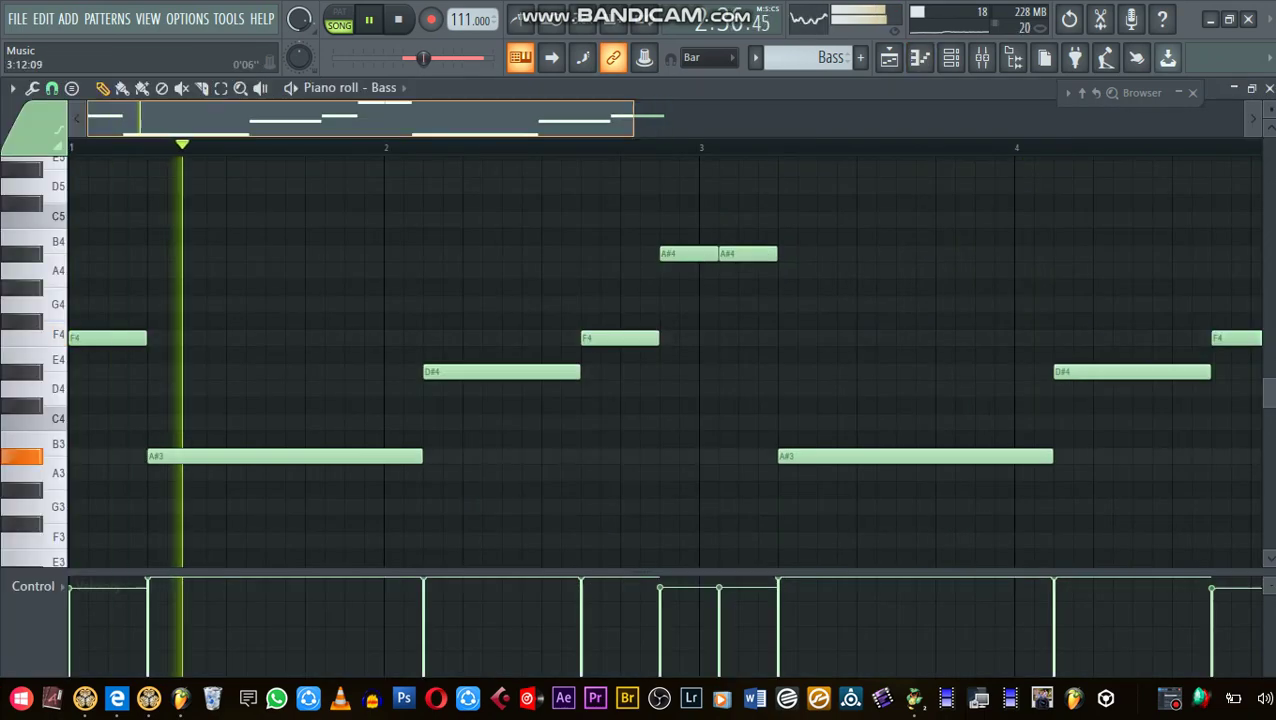
left_click_drag(633, 118, 1240, 118)
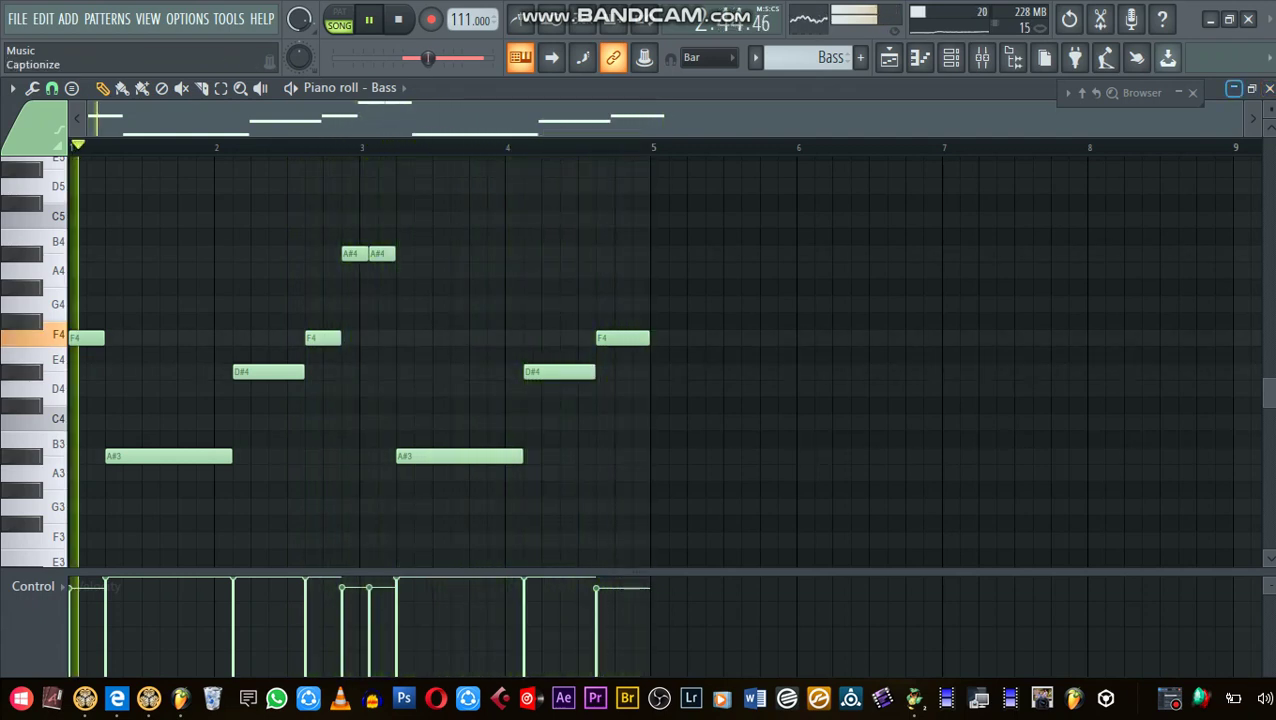
left_click(1234, 89)
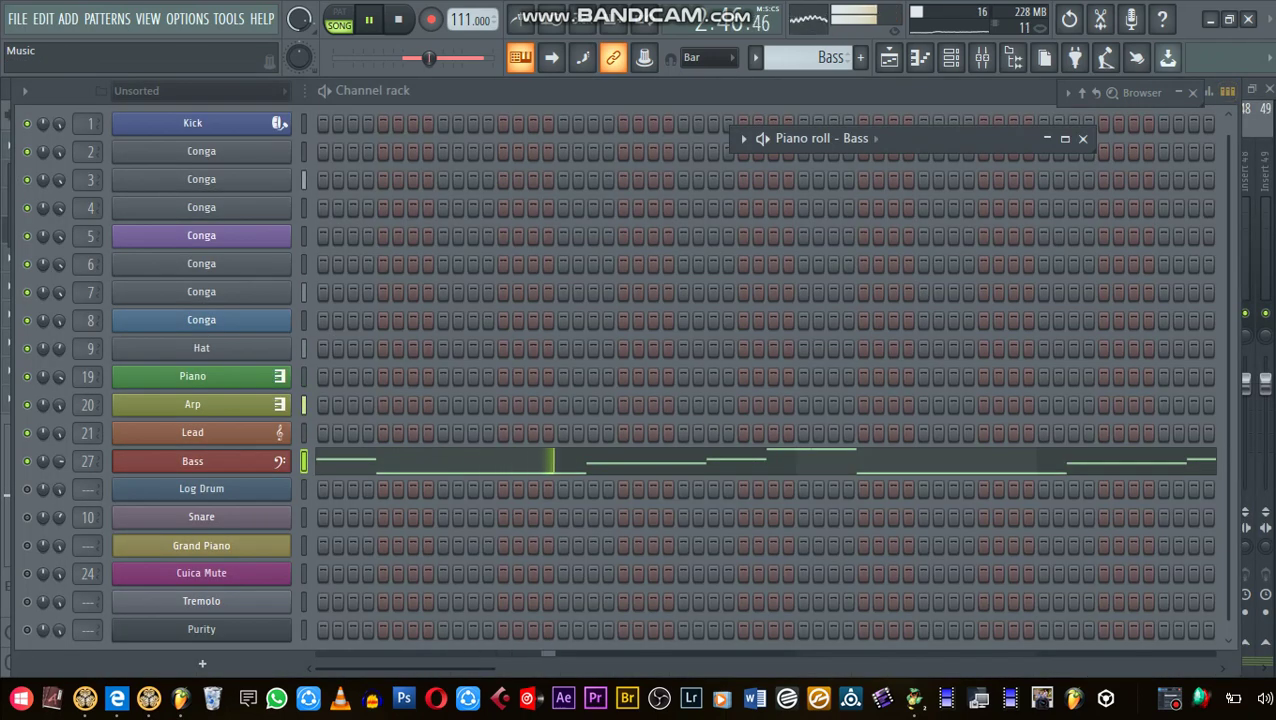
Unmute the Snare channel and switch to the Snare pattern
left_click(848, 60)
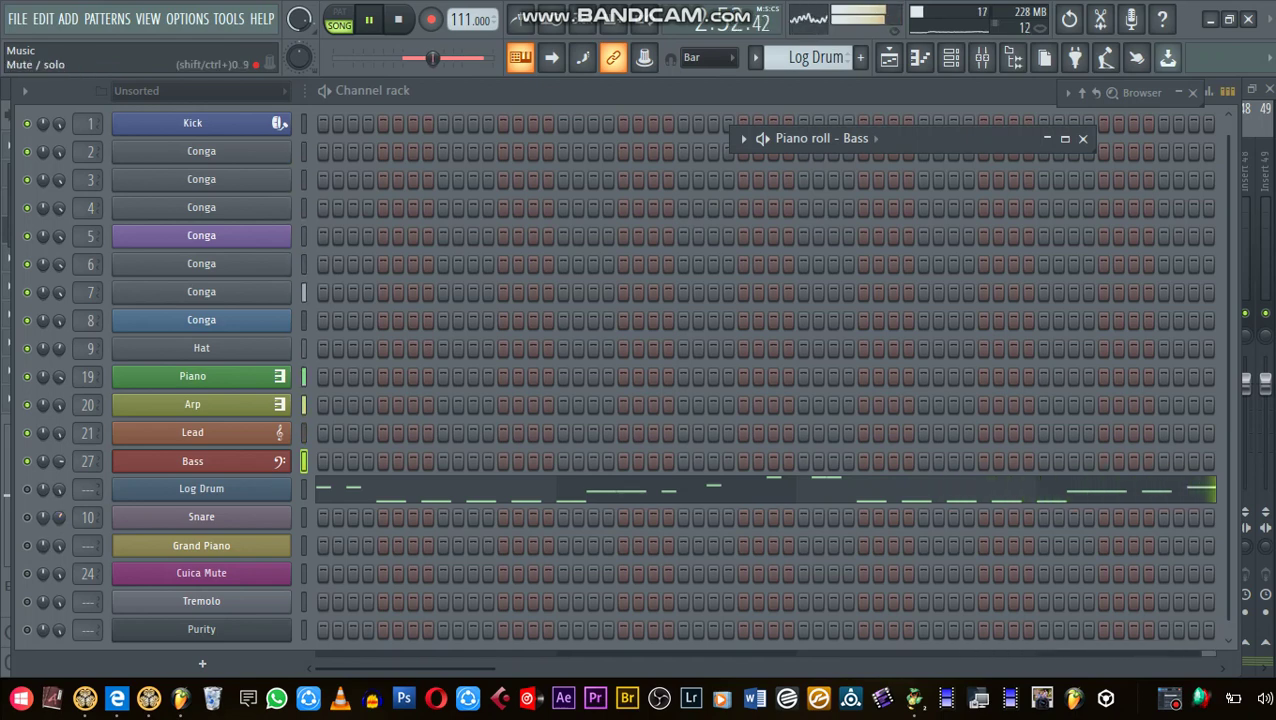
left_click(27, 517)
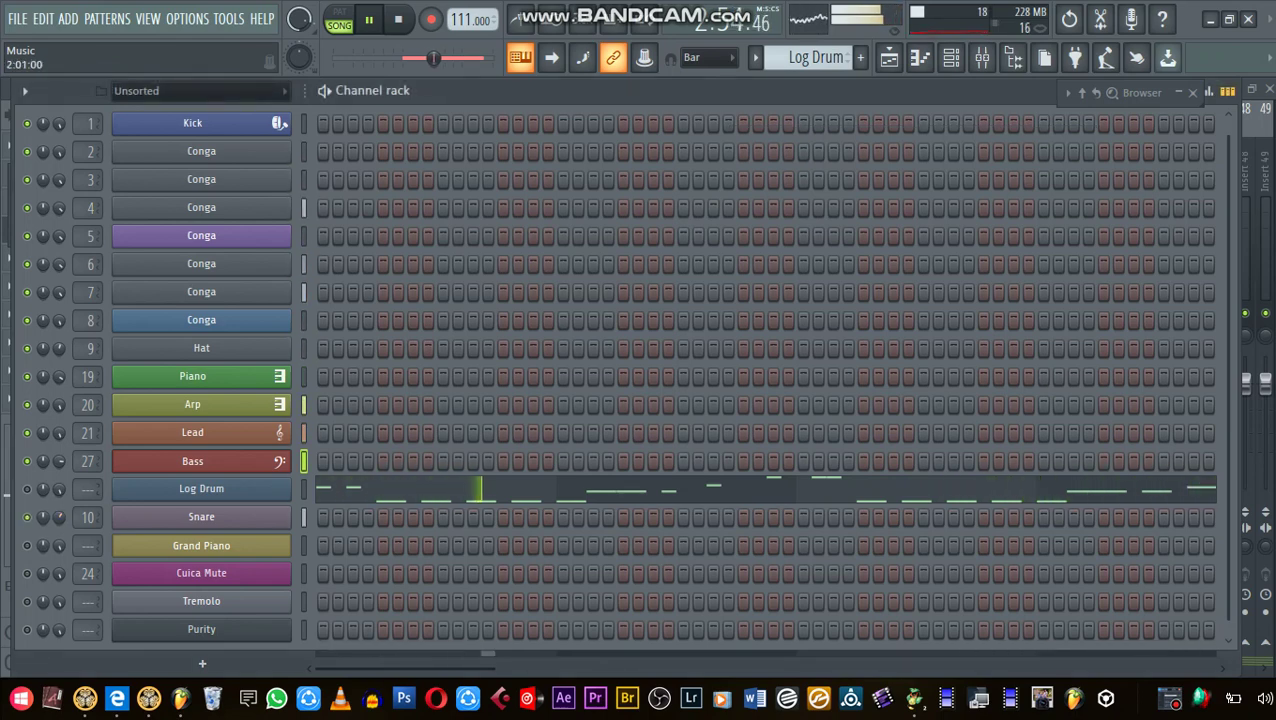
scroll(815, 58, "down", 1)
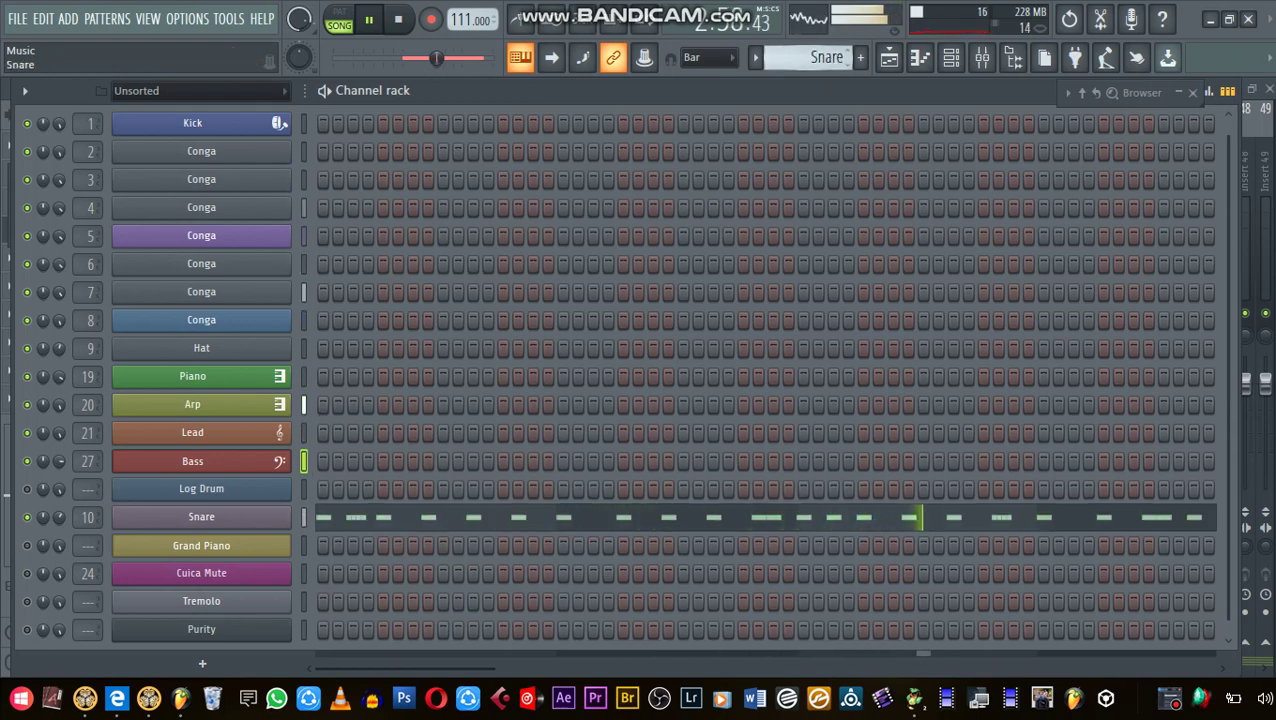
Examine the Snare notes in an enlarged piano roll fitted closer to the pattern, then return to the channel rack
right_click(302, 517)
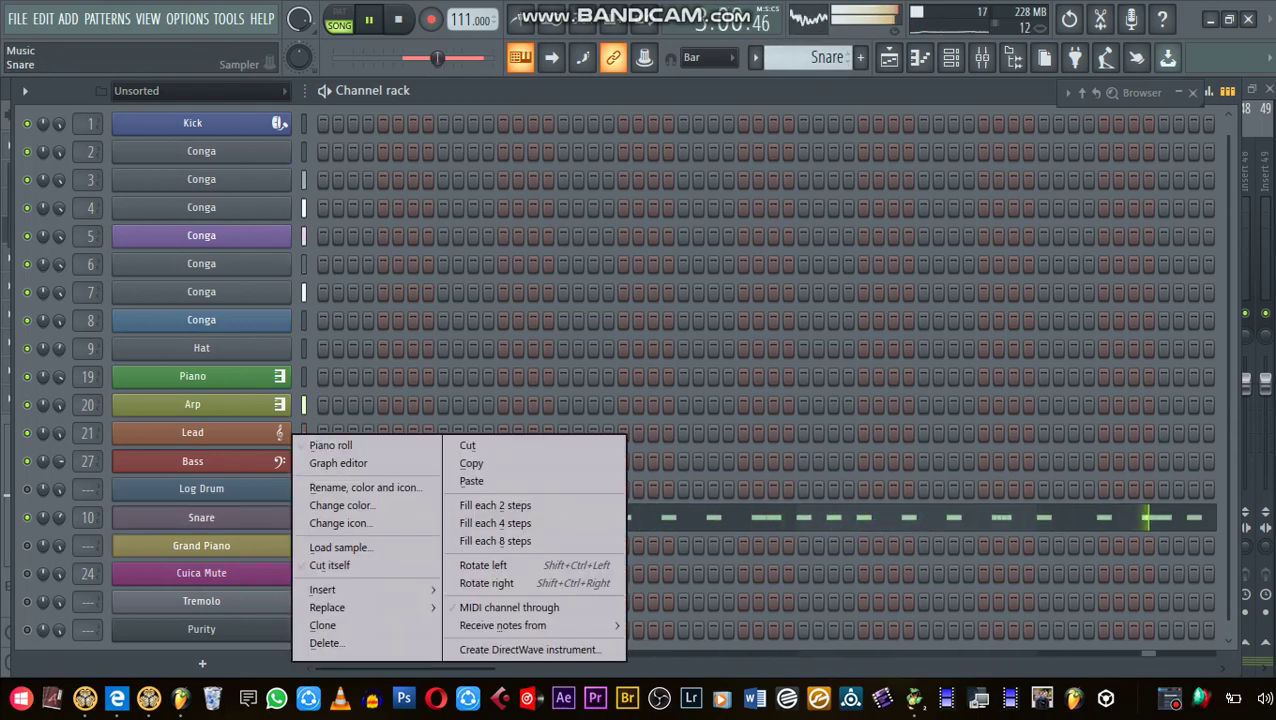
left_click(330, 444)
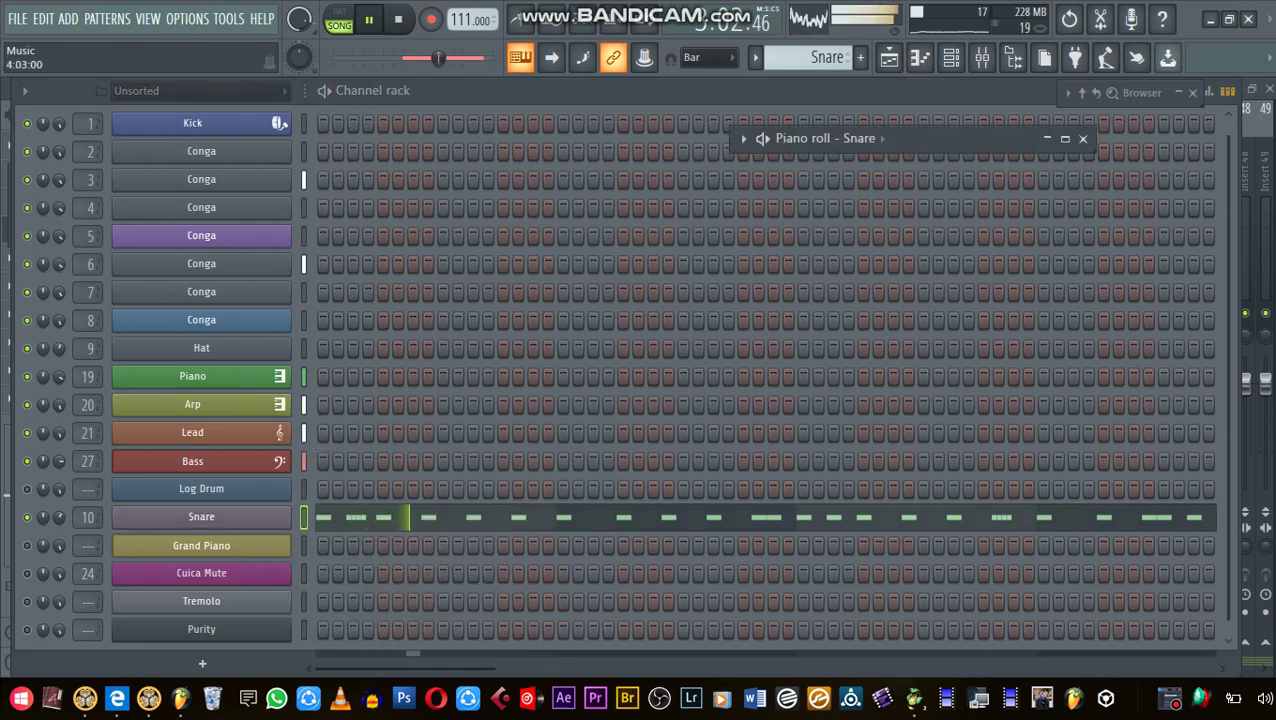
left_click(1064, 138)
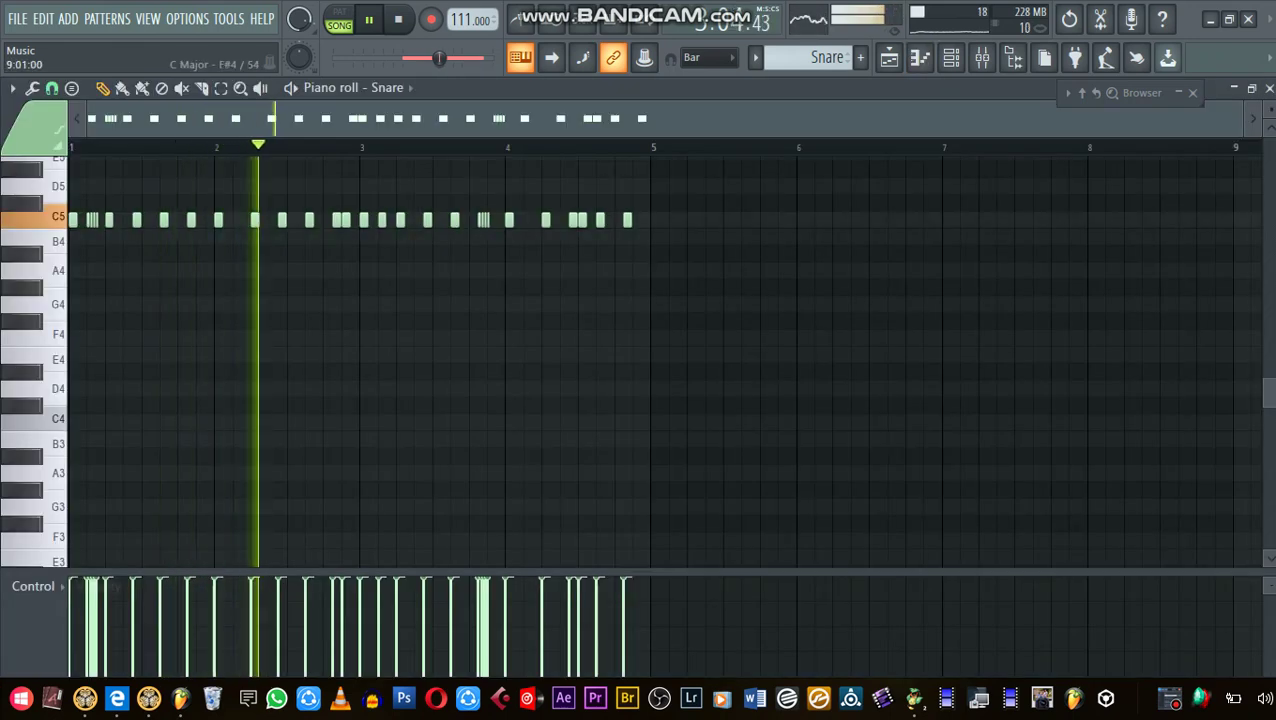
scroll(302, 270, "up", 2)
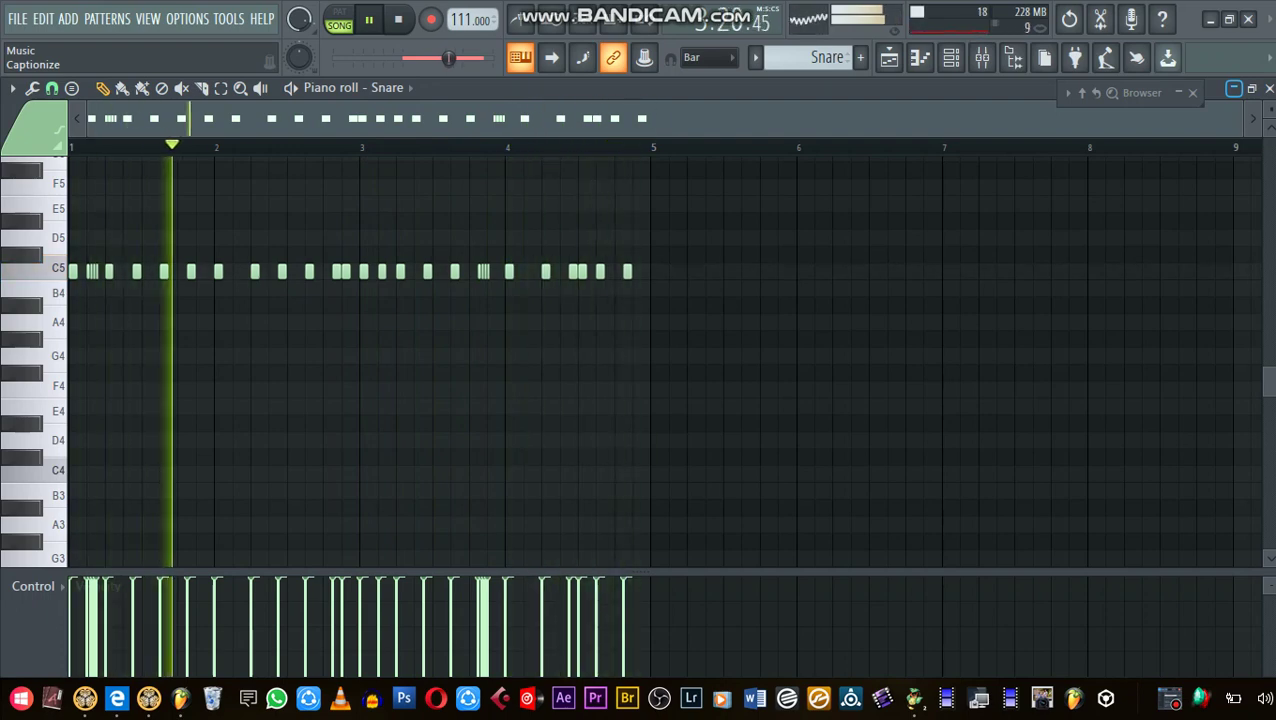
scroll(135, 119, "up", 1)
left_click_drag(1056, 119, 776, 119)
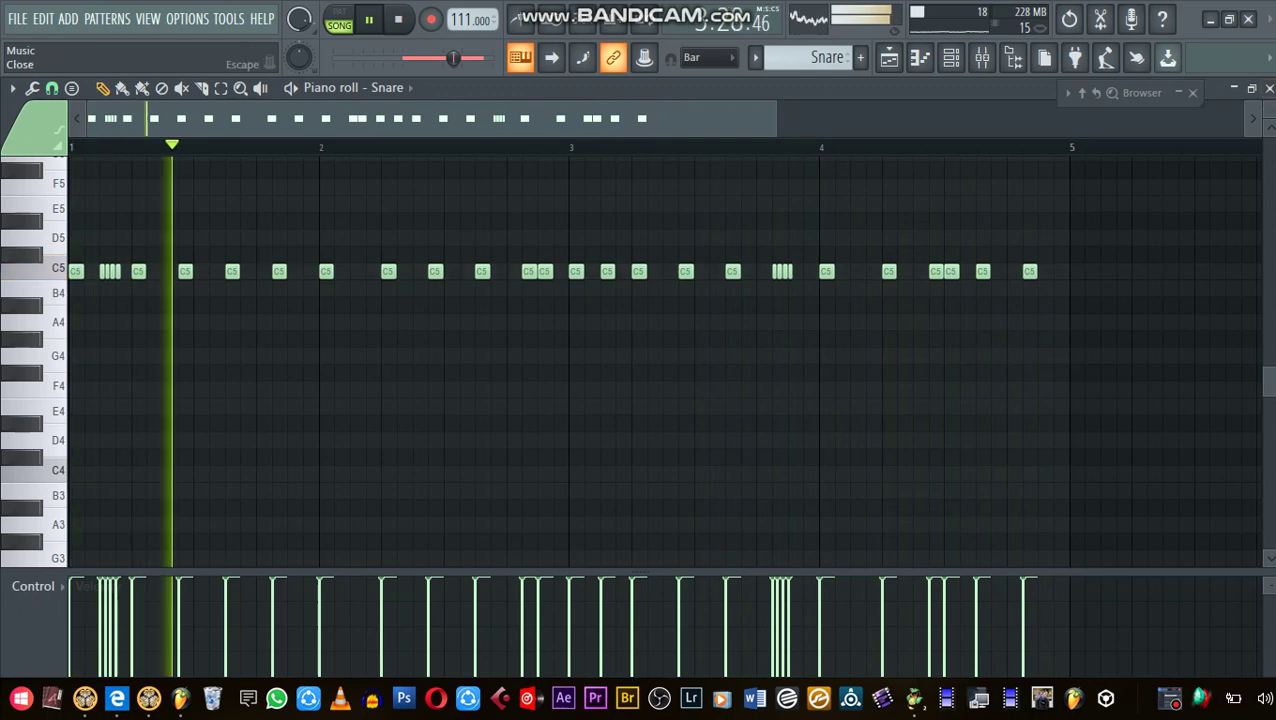
key("F6")
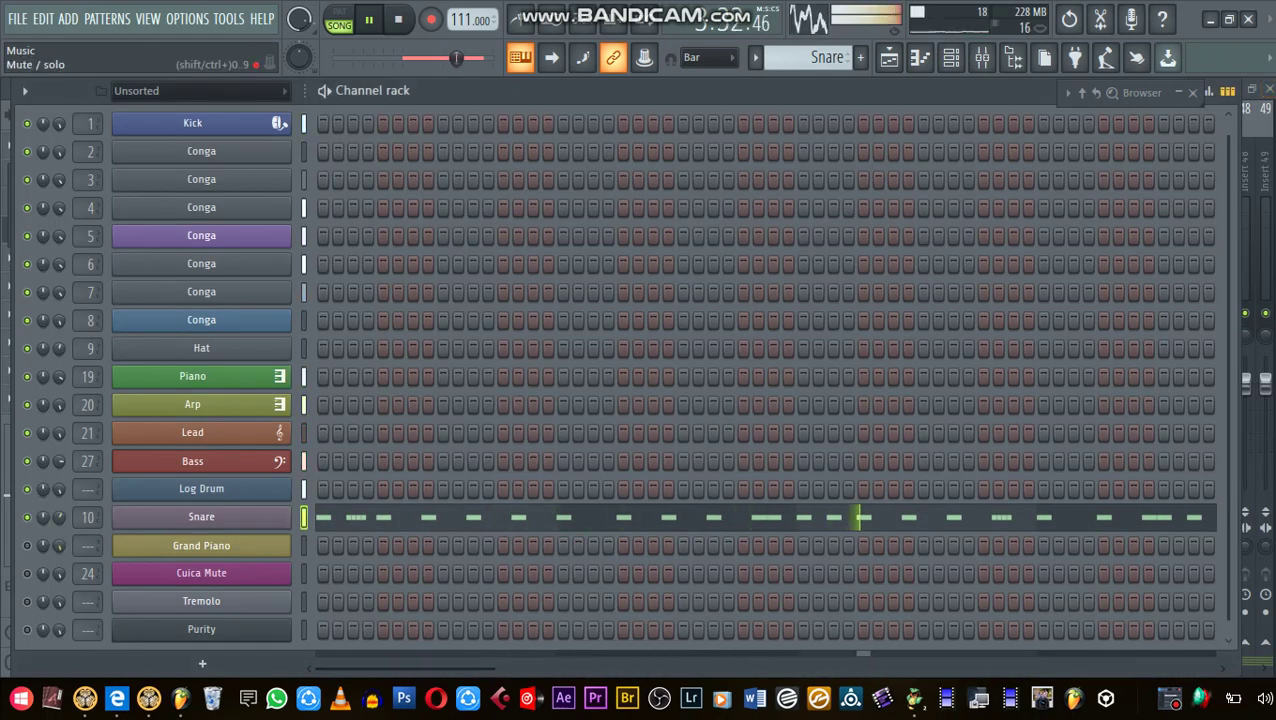
Switch to the Log Drum pattern and examine its full note sequence in an enlarged piano roll, then minimize it
scroll(808, 58, "up", 1)
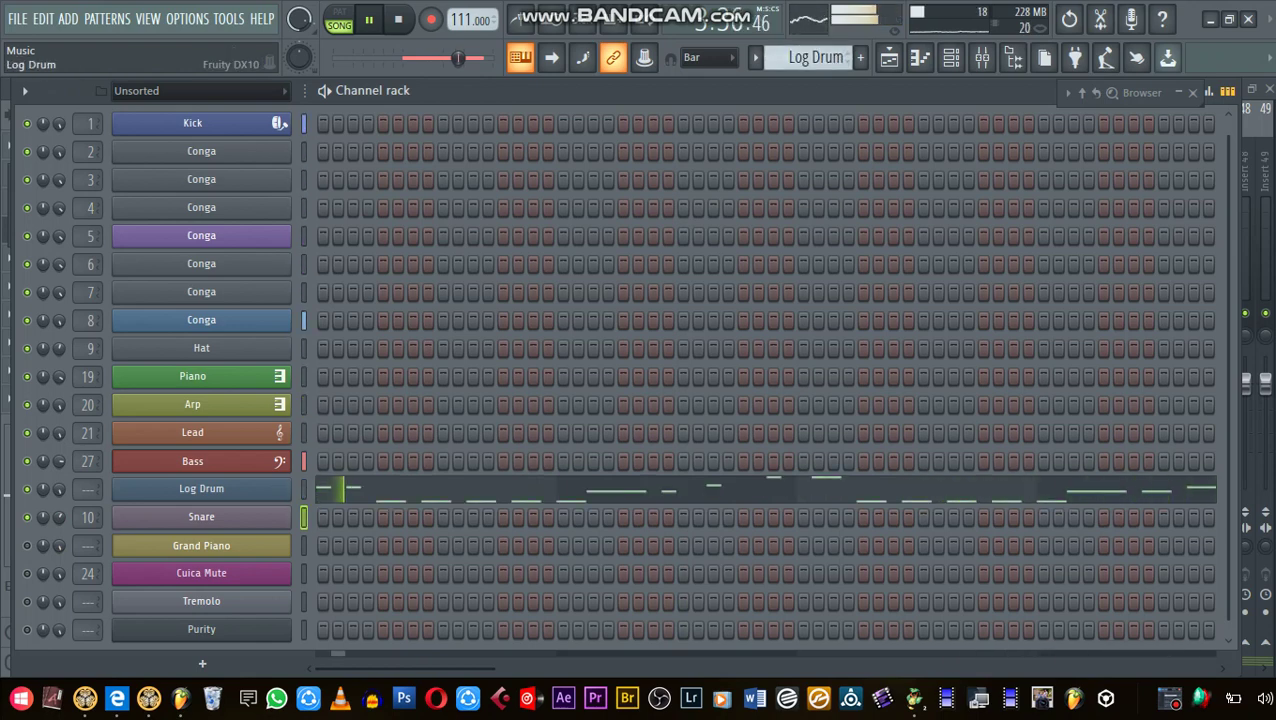
right_click(202, 489)
left_click(332, 446)
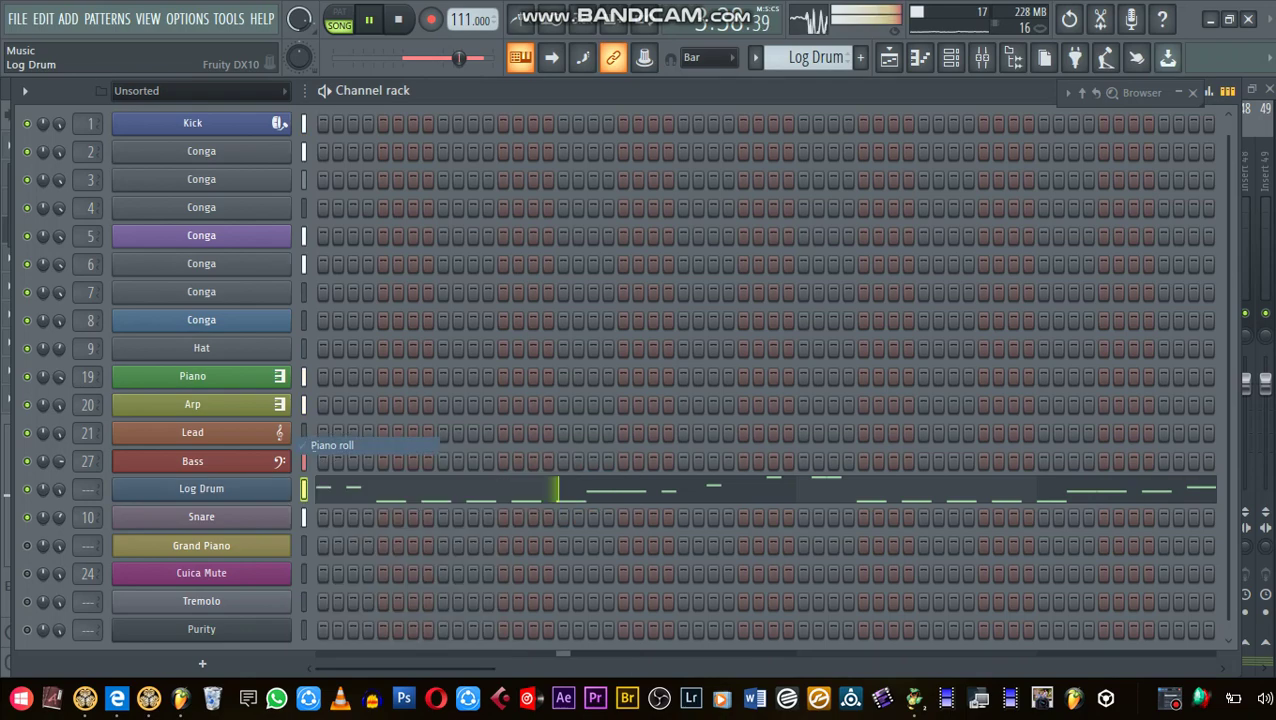
left_click_drag(1225, 138, 820, 138)
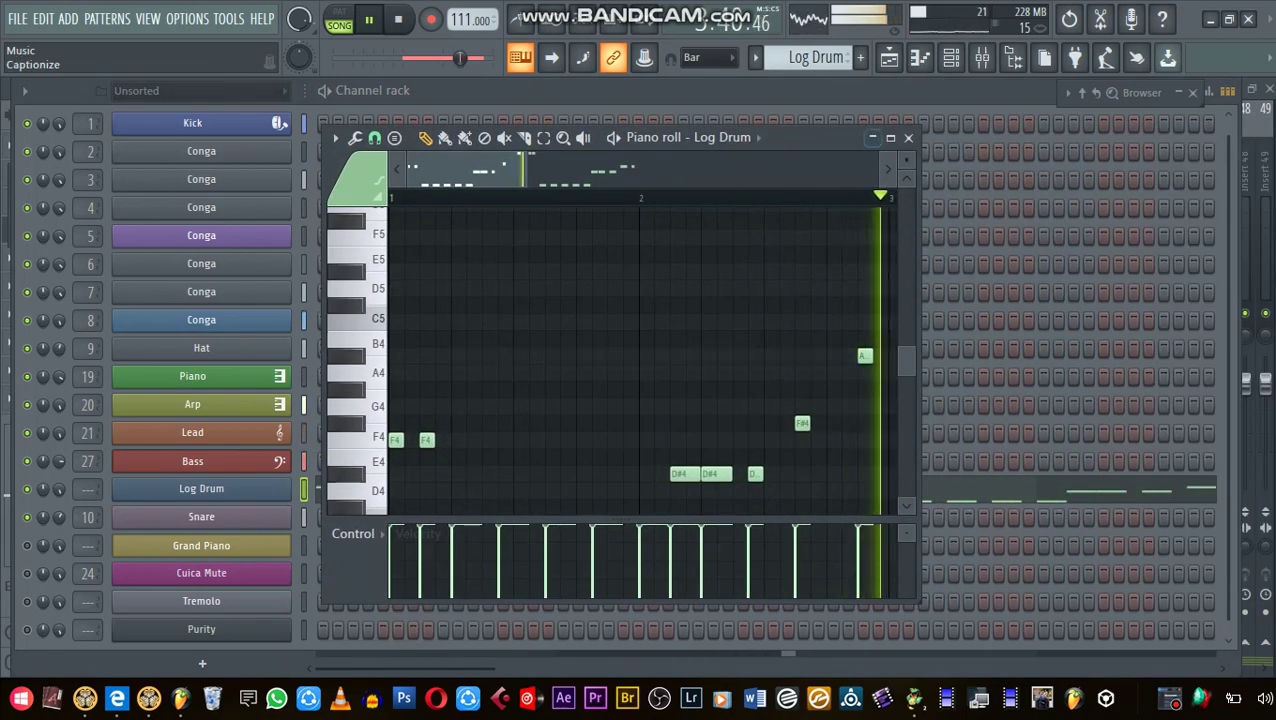
left_click(891, 138)
left_click_drag(380, 119, 888, 119)
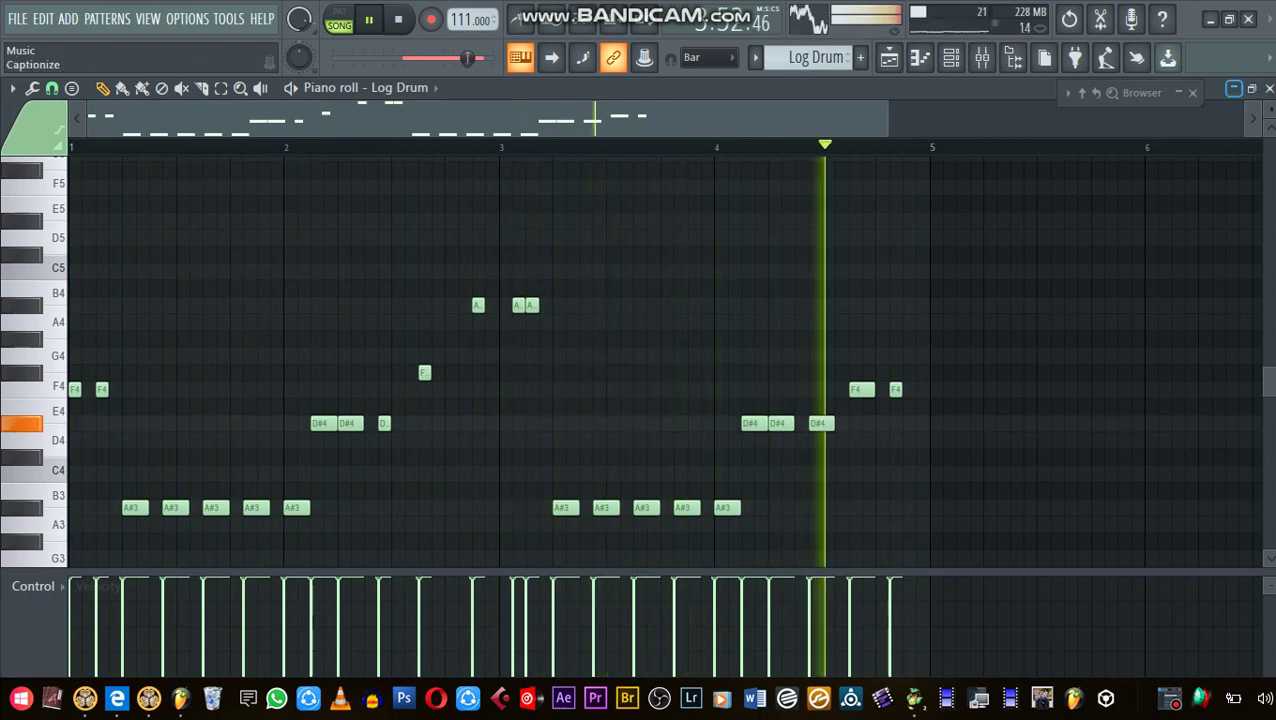
key("F6")
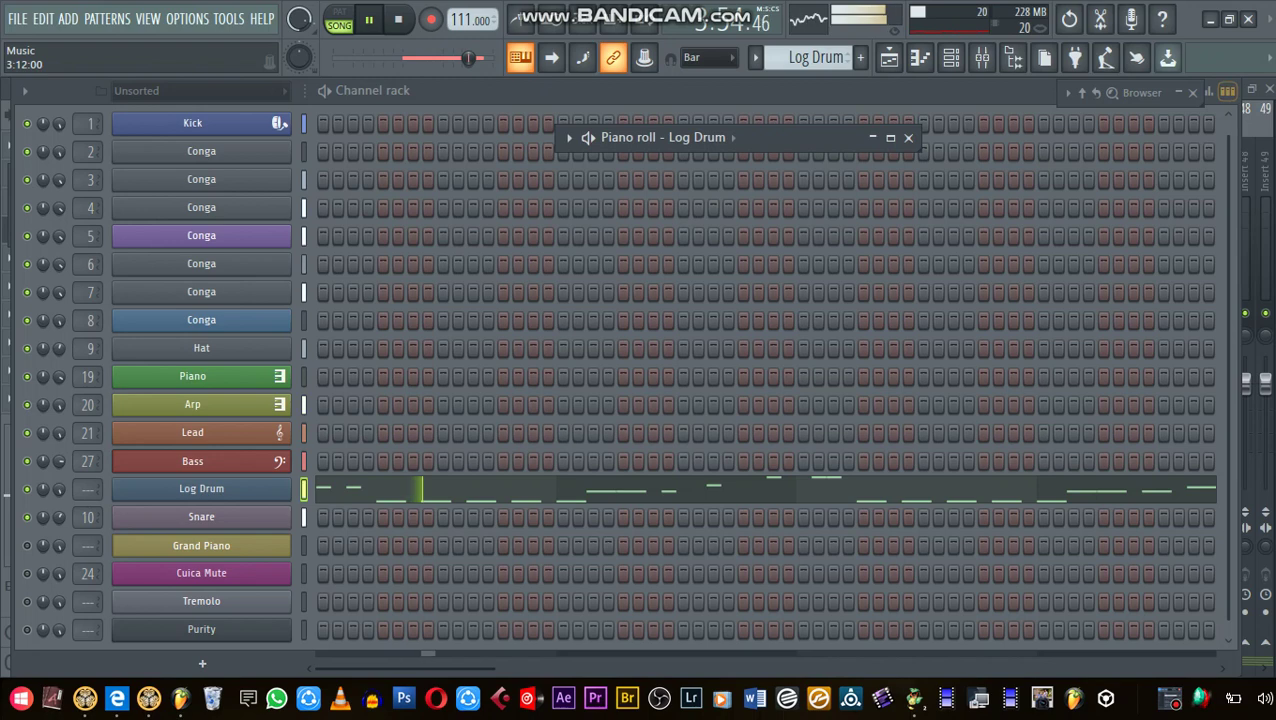
Switch to the Cuica Mute pattern, unmute its channel and view the channel's sampler settings
scroll(812, 58, "down", 1)
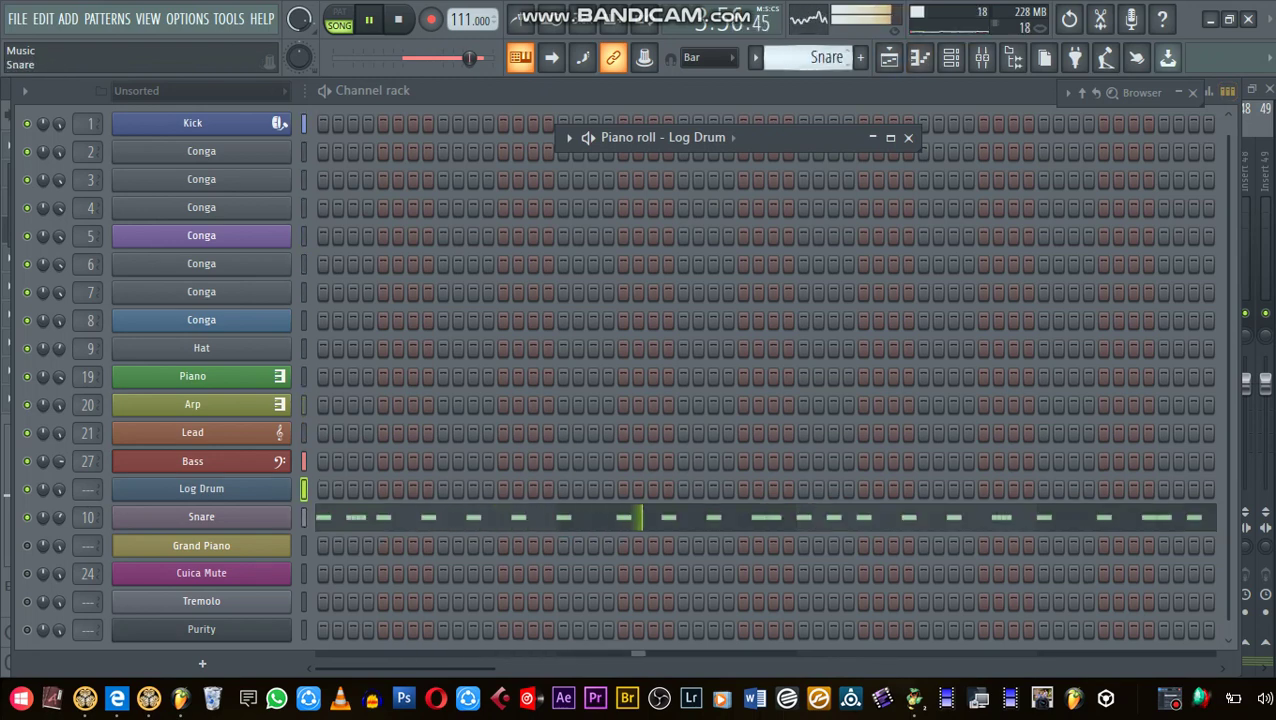
scroll(812, 58, "down", 1)
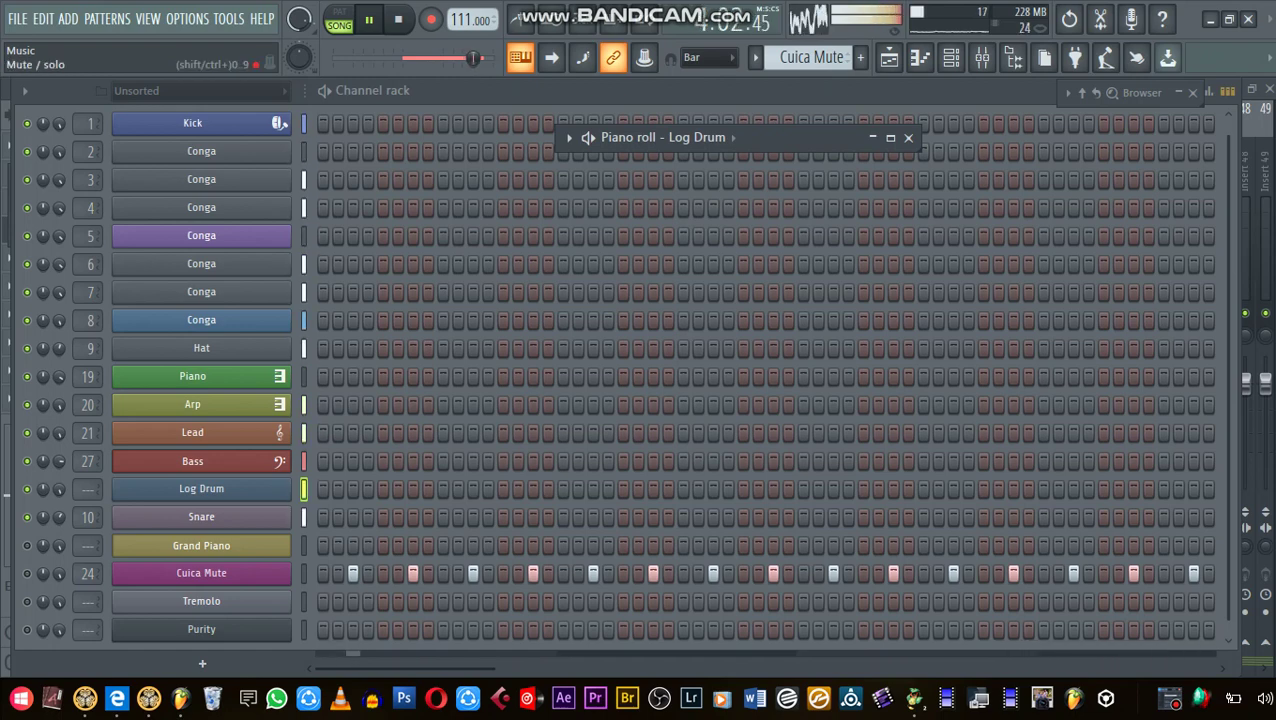
left_click(27, 573)
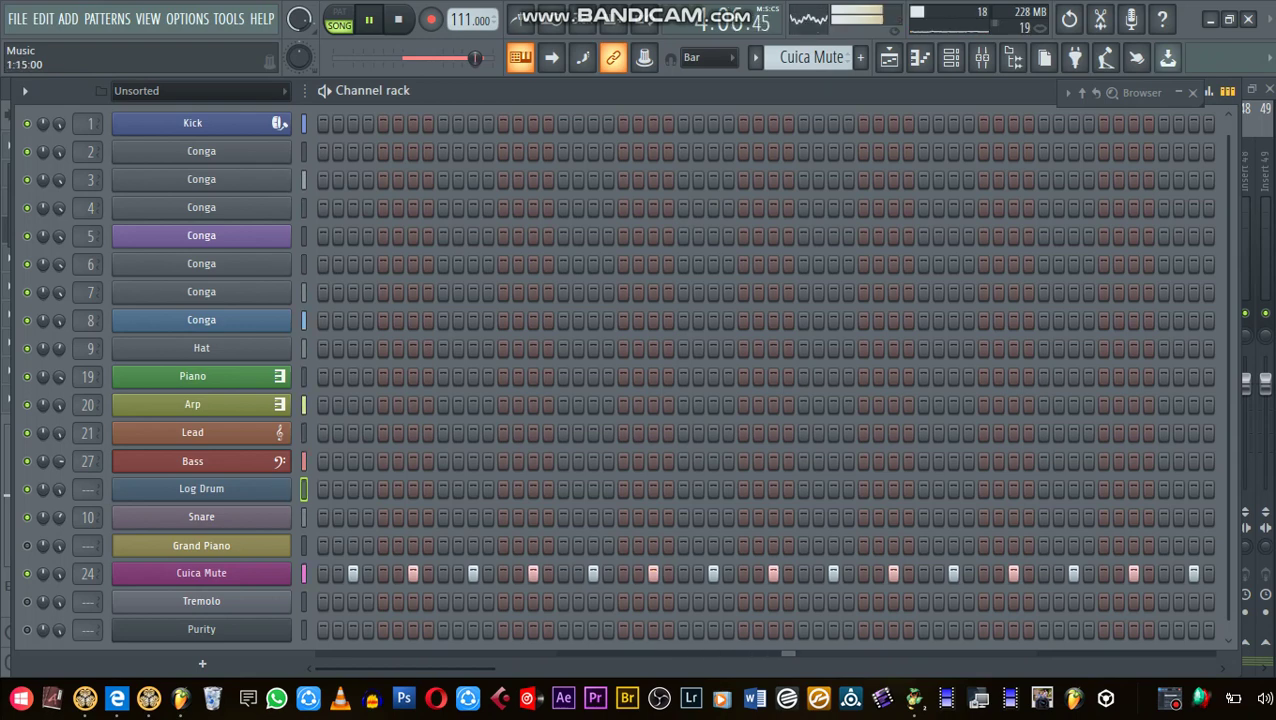
left_click(201, 573)
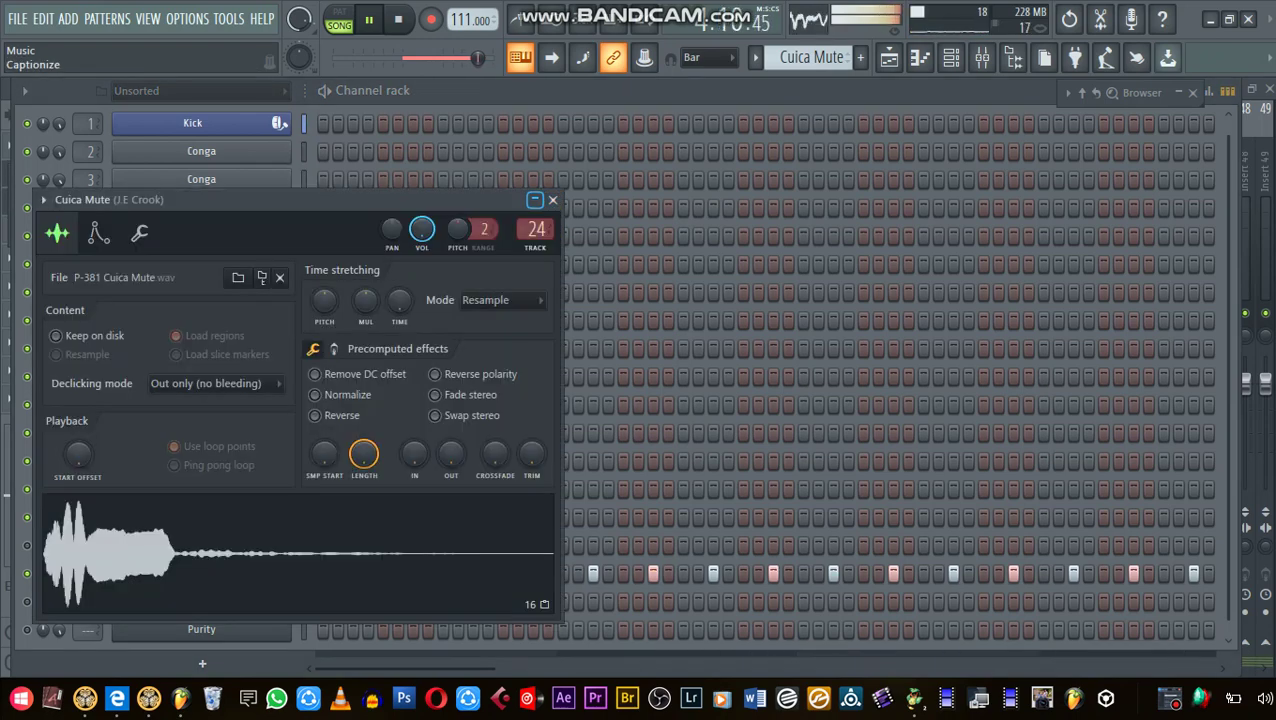
left_click(535, 199)
Inspect the Fruity Reeverb 2 and Gross Beat effects on the Cuica Mute's mixer track 24
left_click(982, 57)
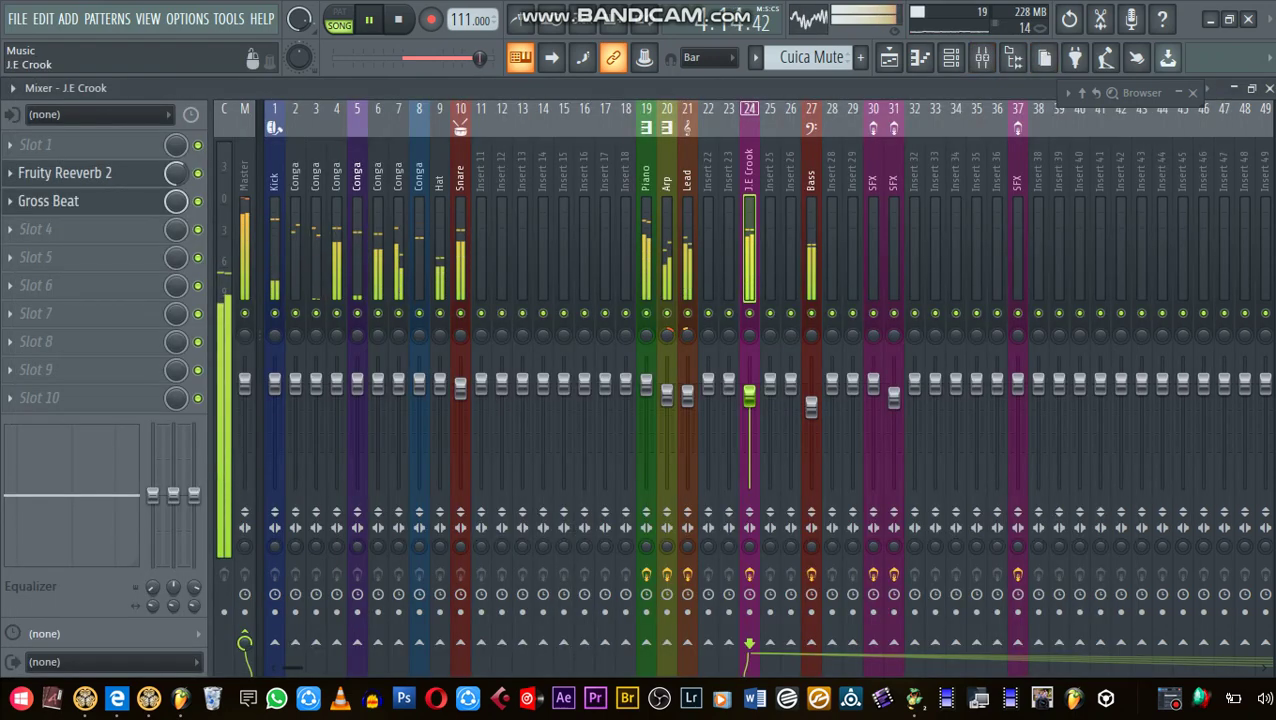
left_click(65, 172)
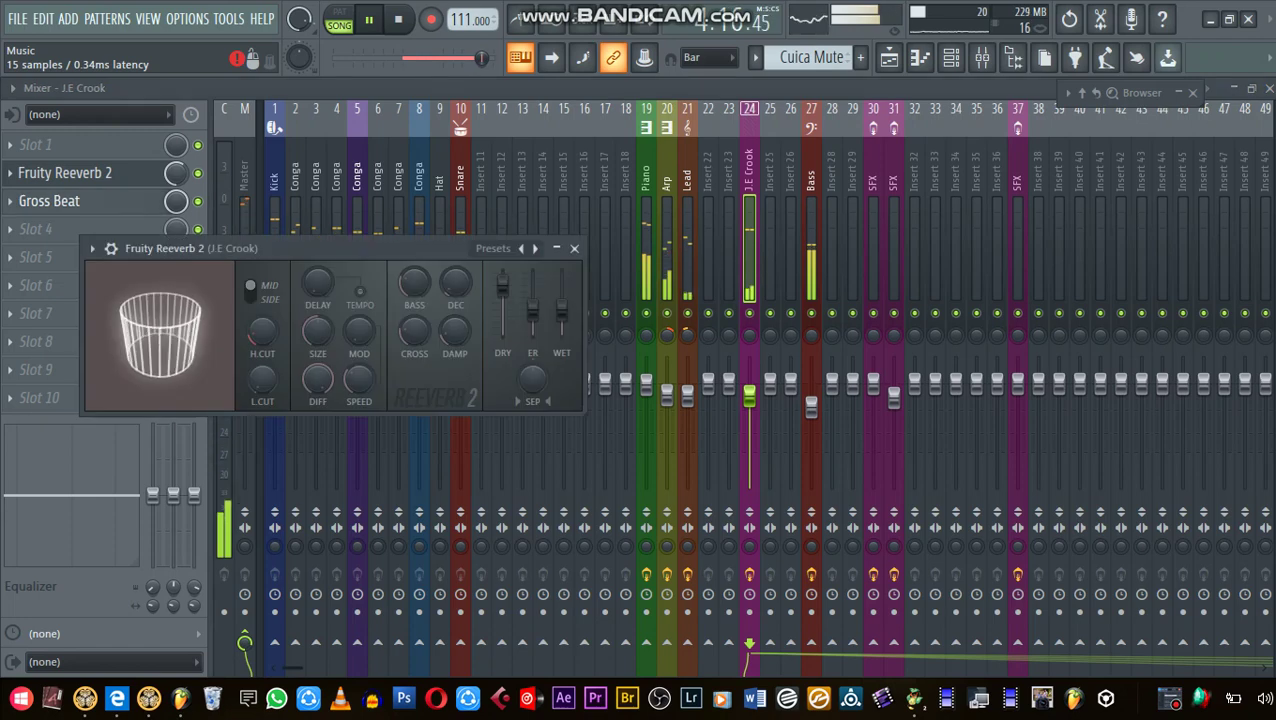
left_click(49, 201)
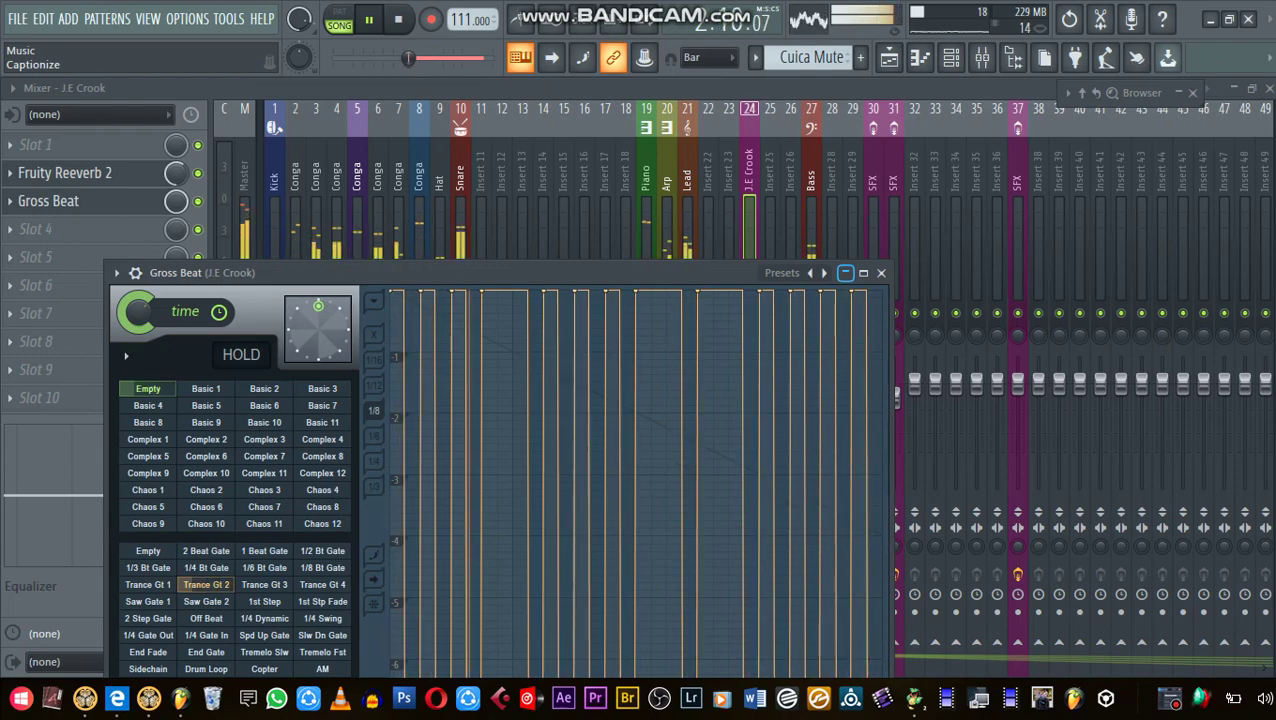
Return to the channel rack by way of the playlist, switch to the Tremolo pattern and view its Purity preset
left_click(888, 57)
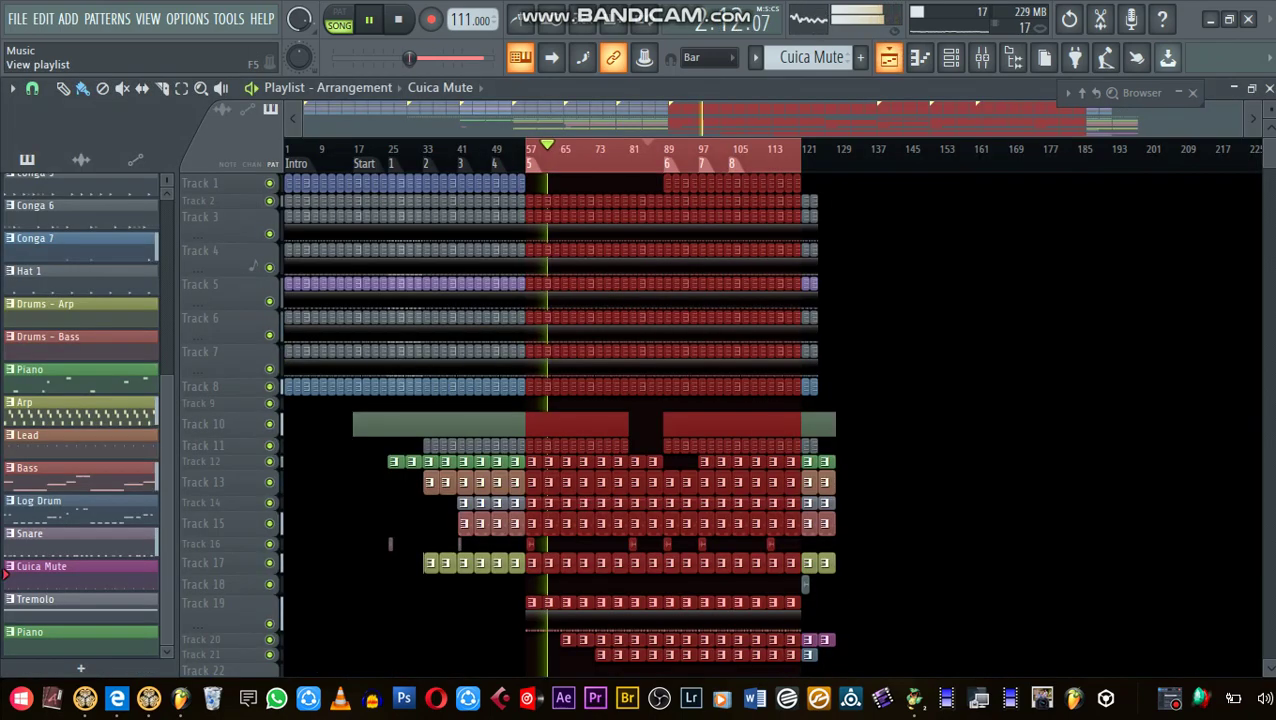
left_click(950, 57)
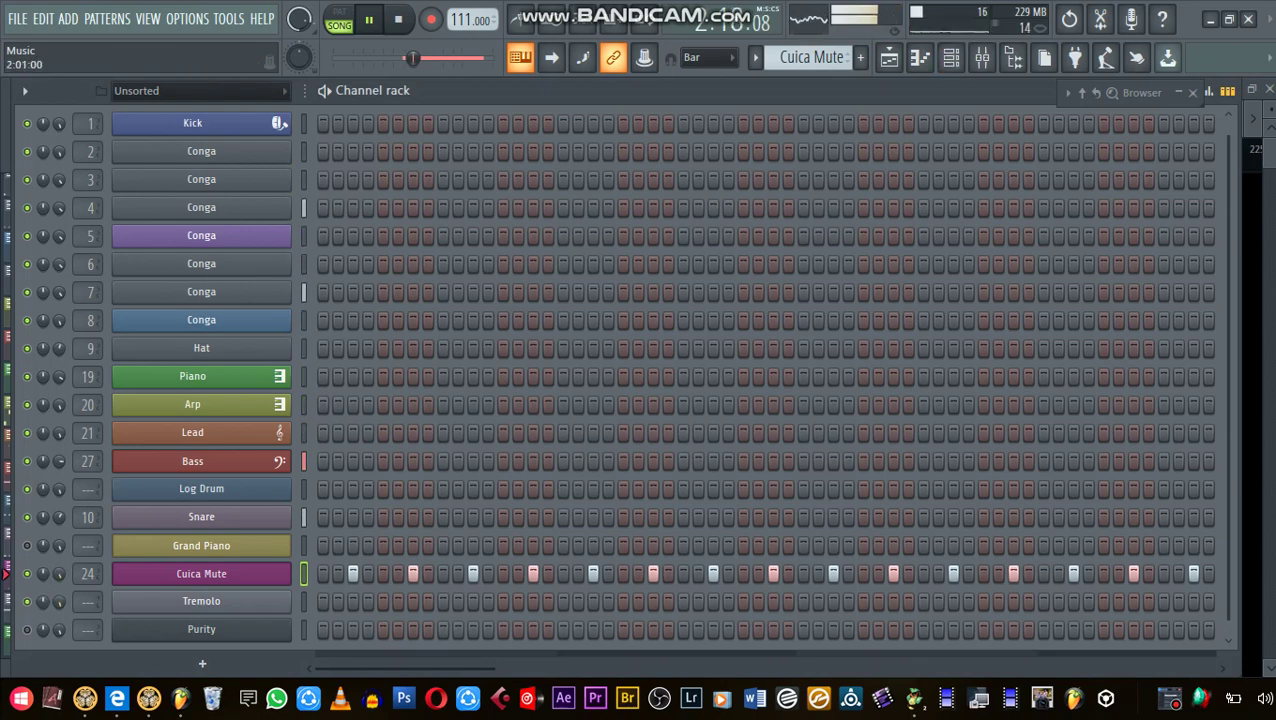
scroll(812, 57, "down", 1)
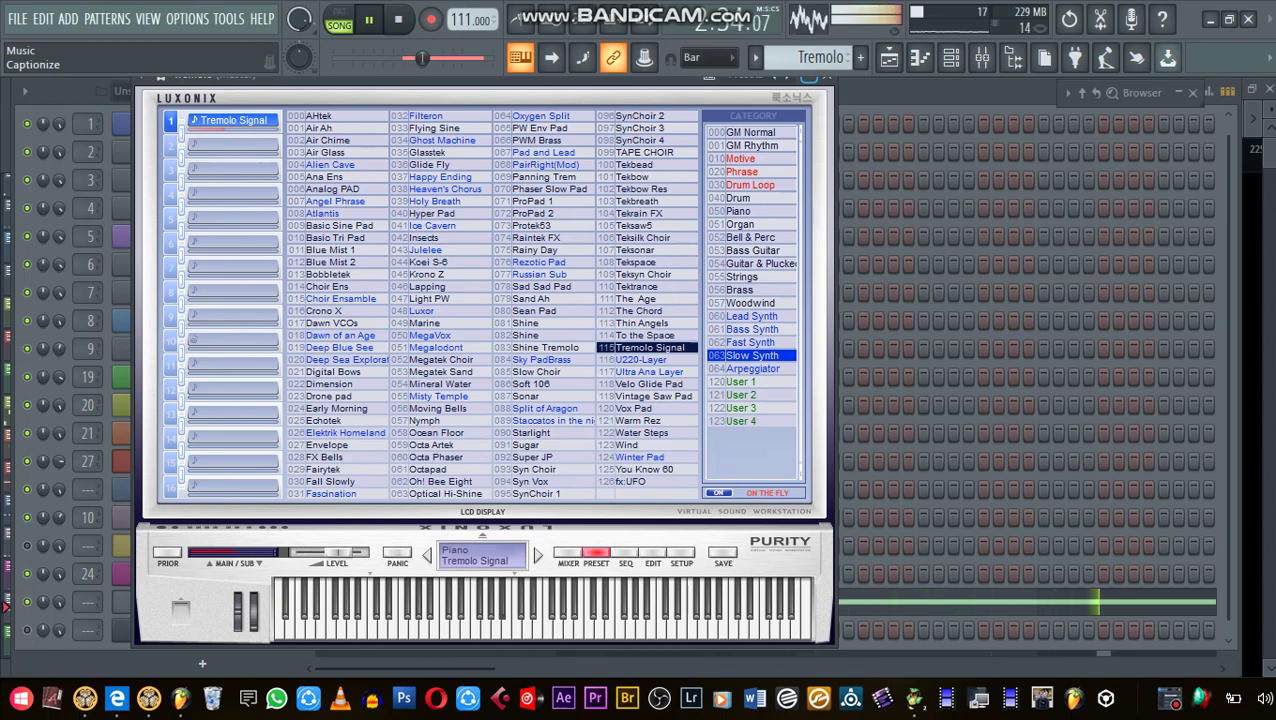
left_click(809, 77)
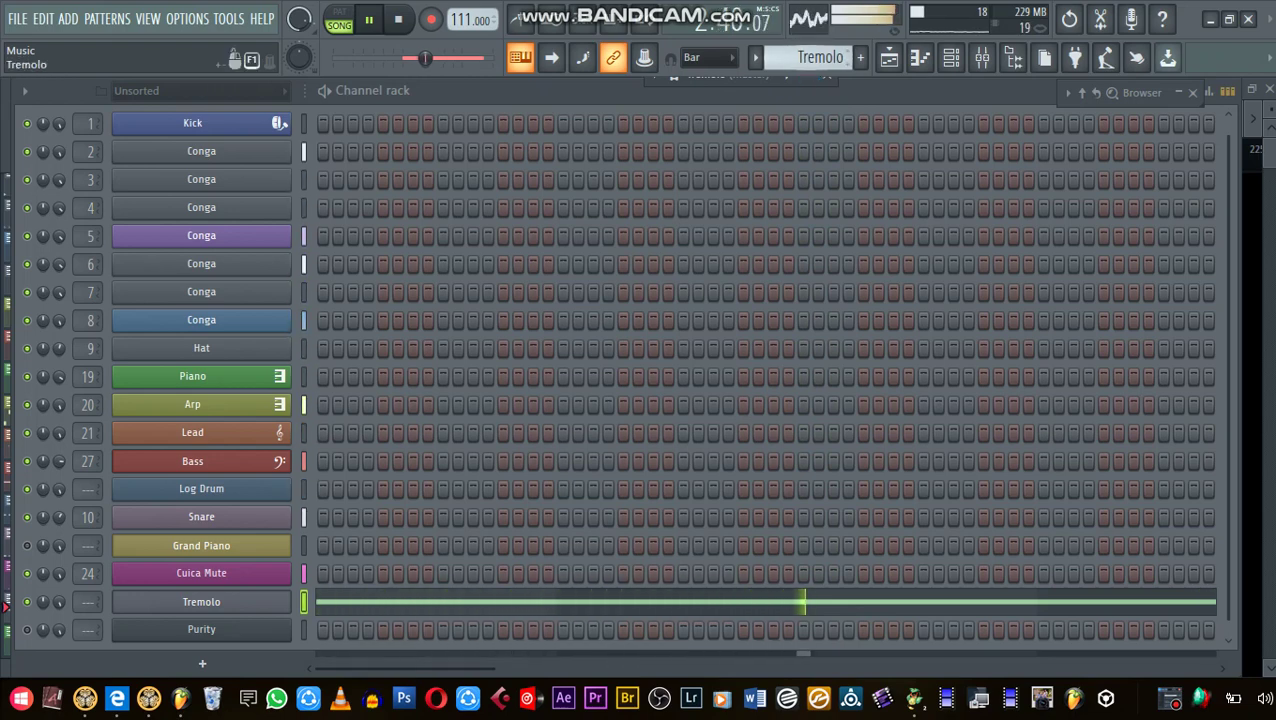
Switch back to the Snare pattern, then select the Grand Piano channel and unmute it
scroll(808, 57, "up", 1)
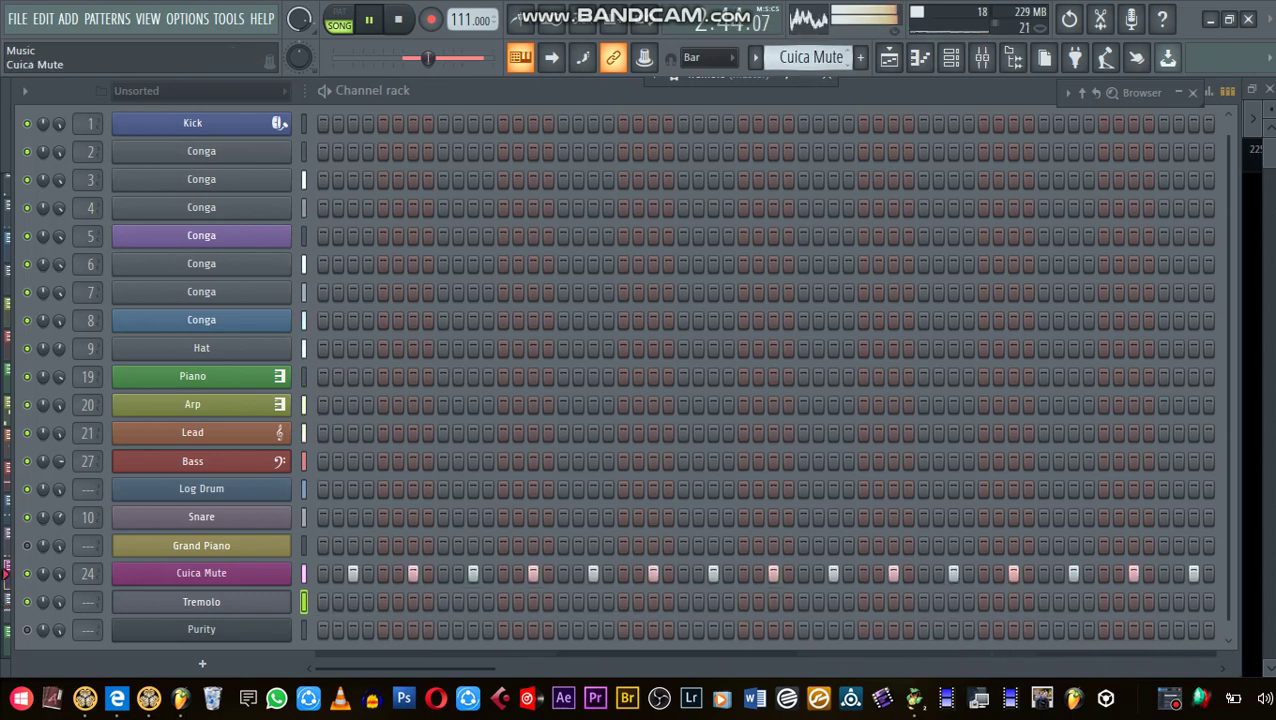
scroll(808, 57, "up", 1)
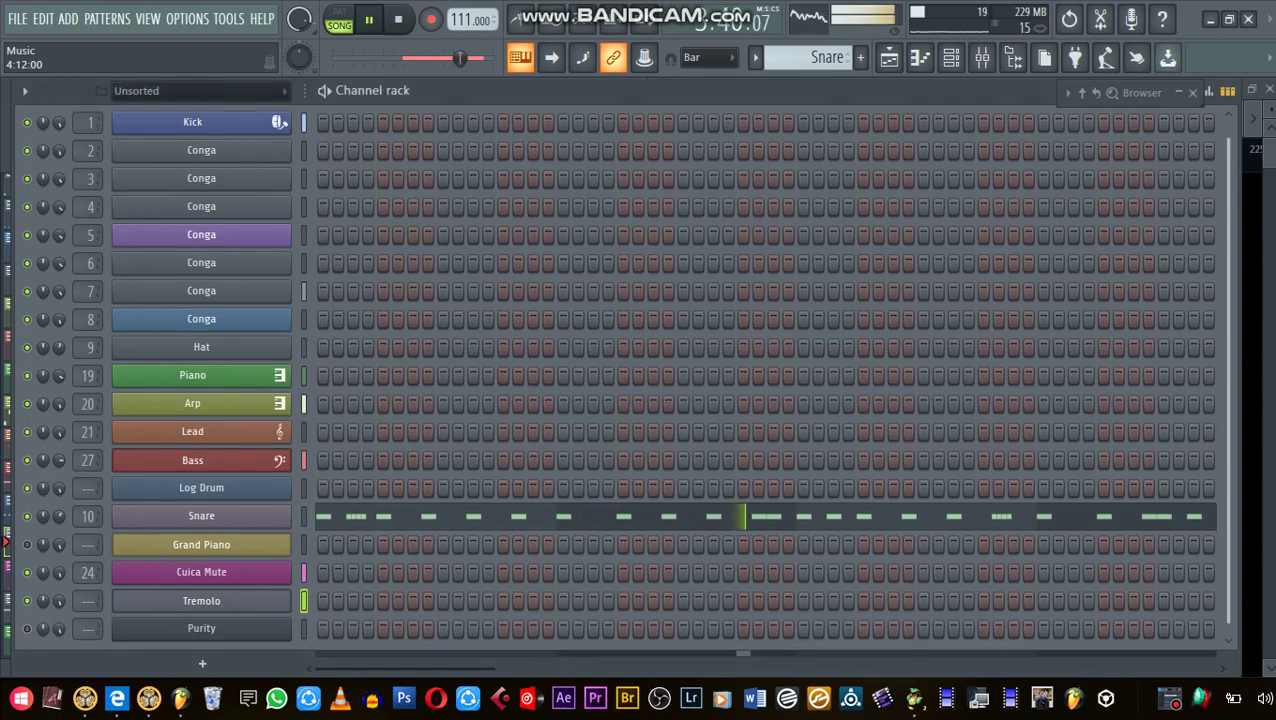
scroll(766, 380, "down", 1)
scroll(766, 380, "up", 1)
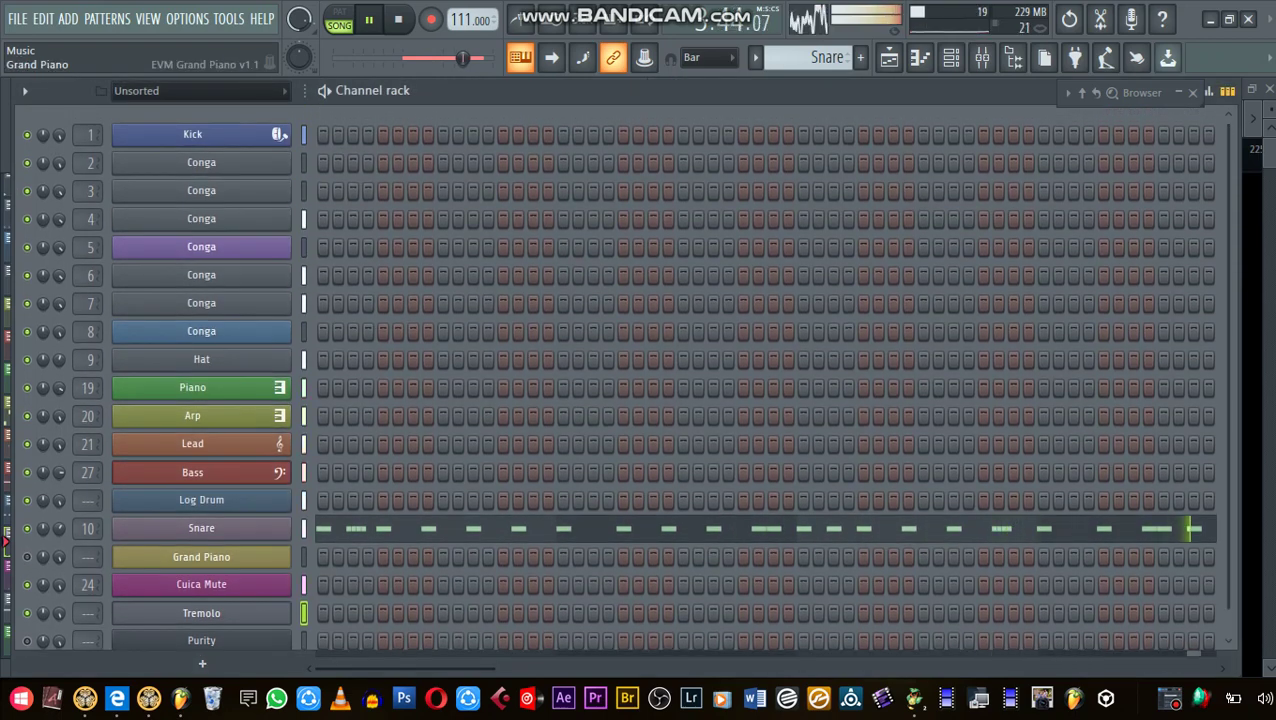
left_click(201, 557)
left_click(27, 557)
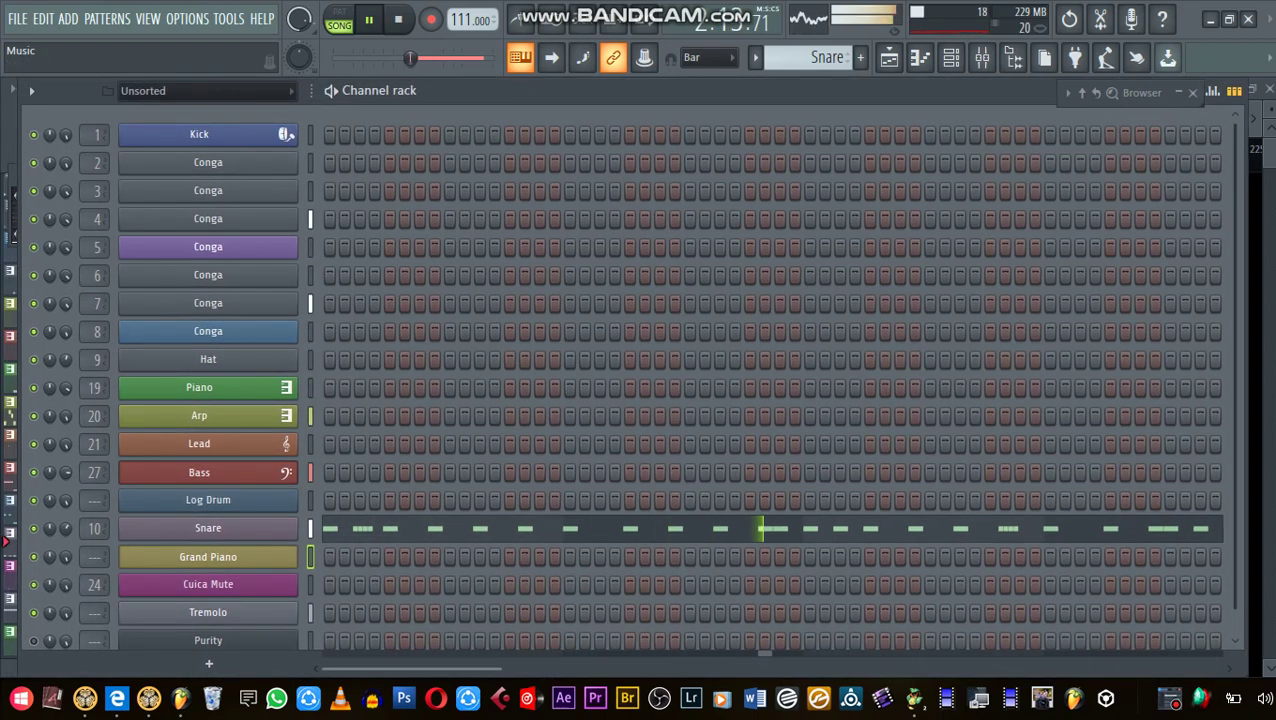
left_click(1170, 688)
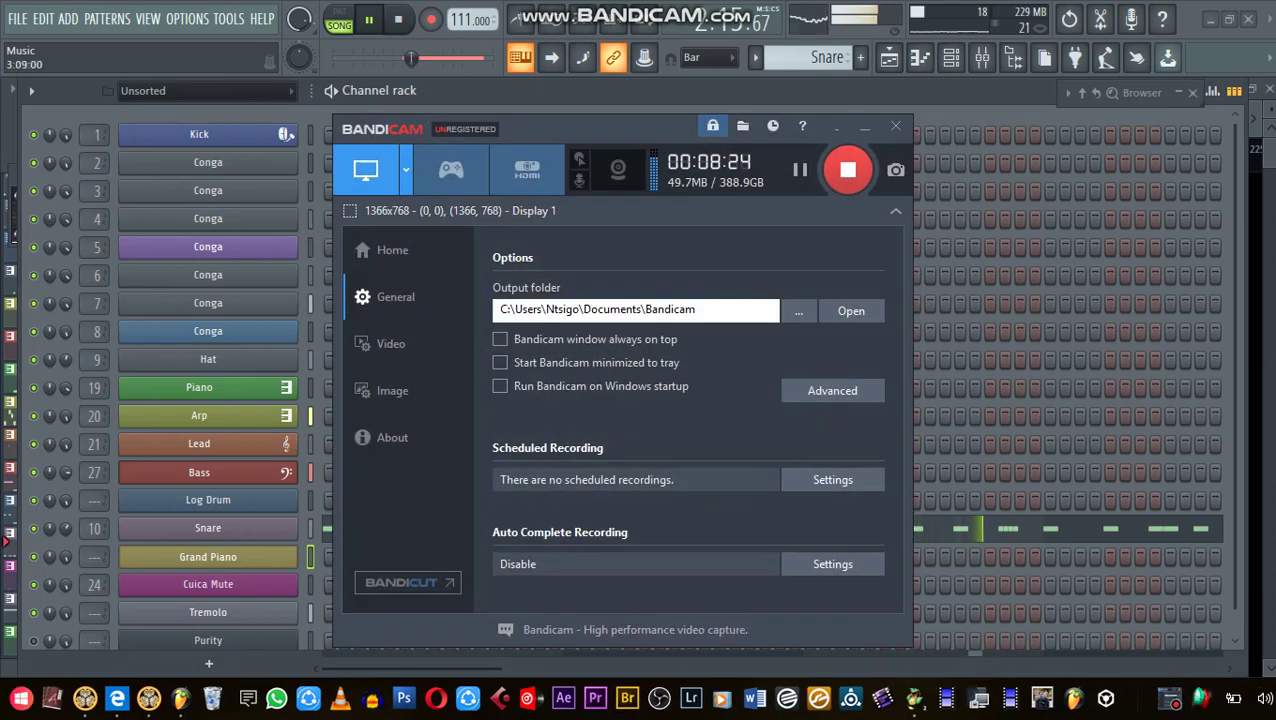